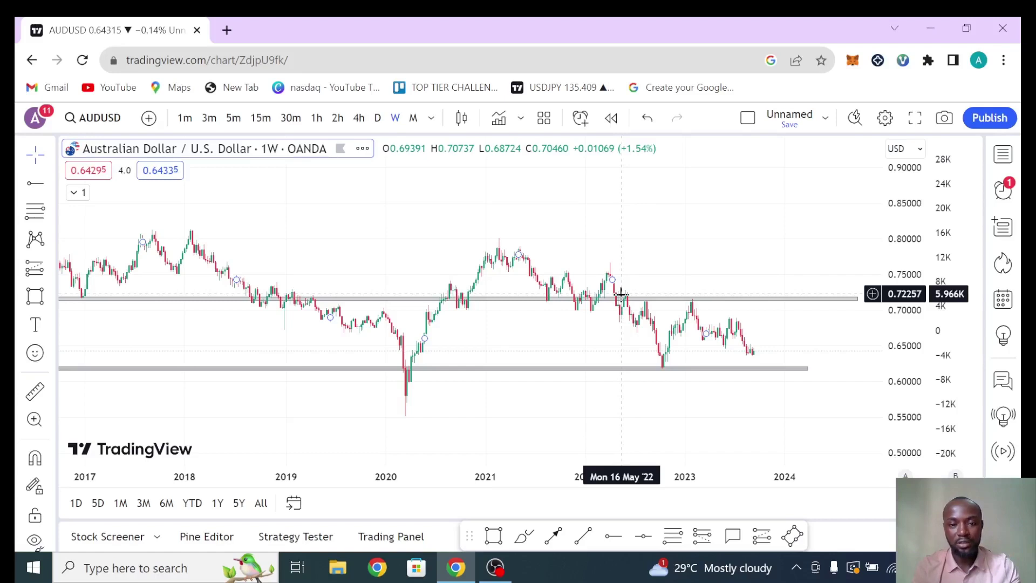
- Remove all existing drawings from the AUDUSD weekly chart
right_click(689, 267)
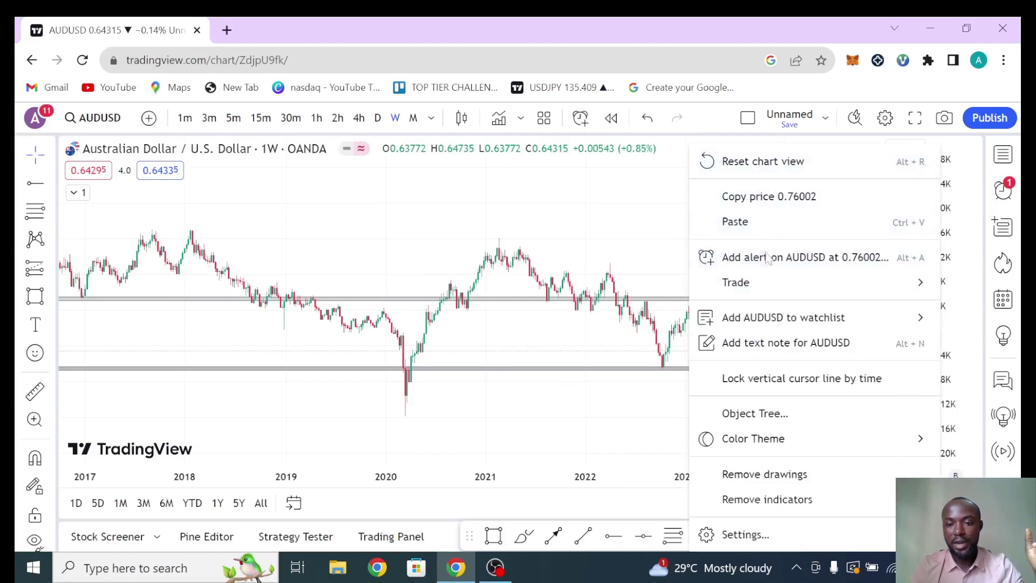
click(775, 481)
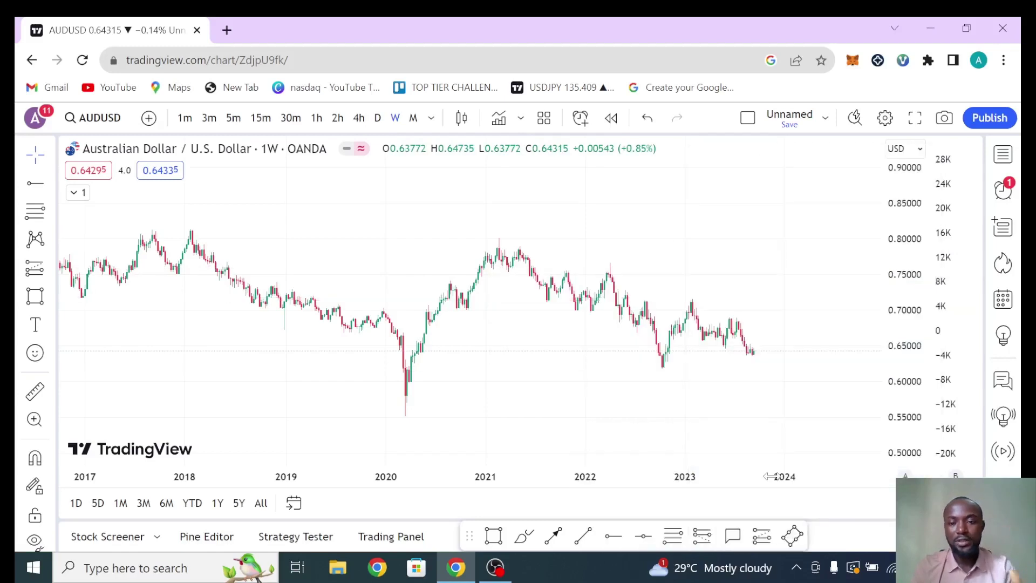
- Switch the chart to the monthly timeframe and rescale the price axis to fit the full history since 2003
scroll(626, 370, right, 2)
click(413, 118)
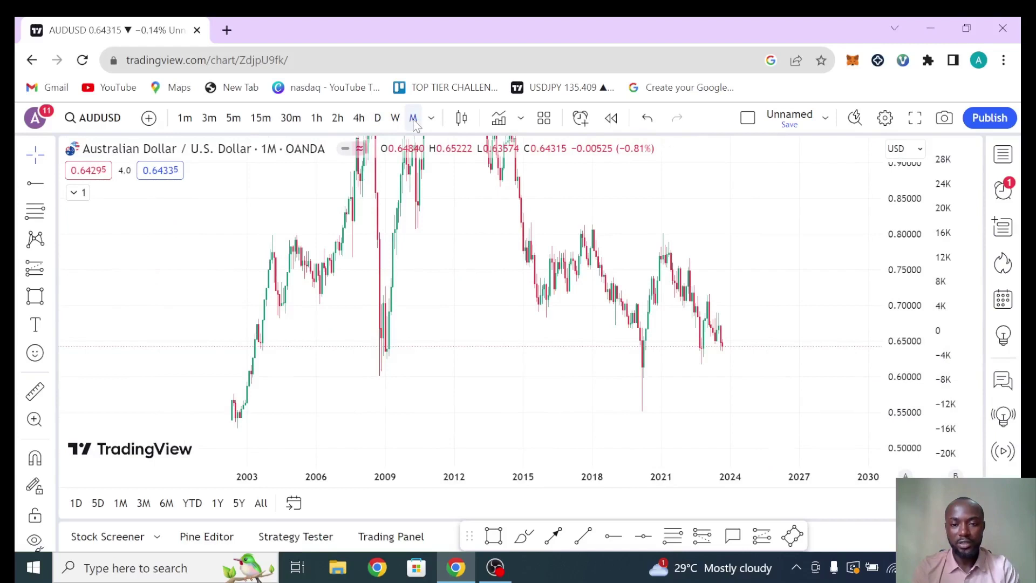
drag(915, 210, 925, 384)
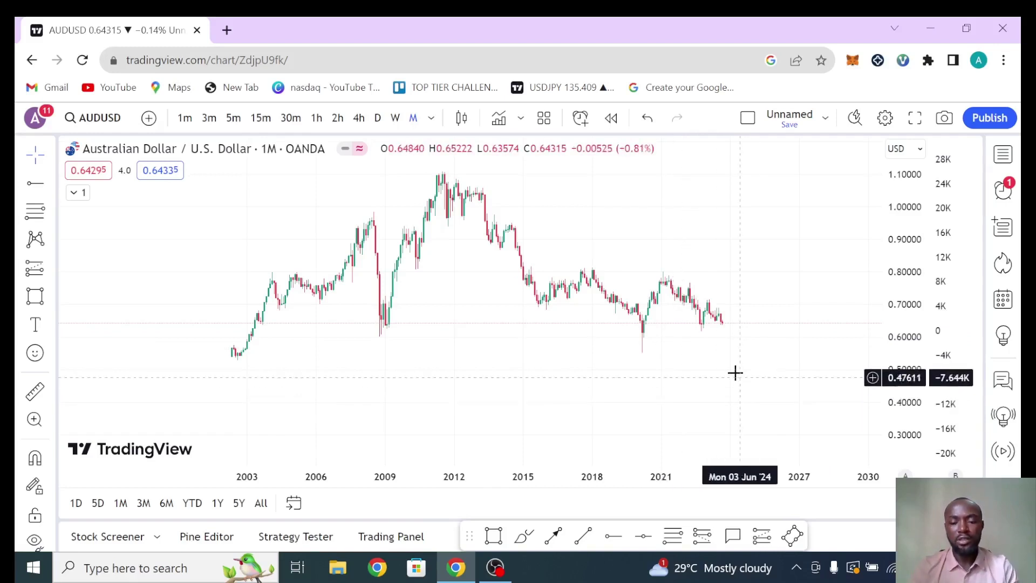
drag(728, 402, 731, 428)
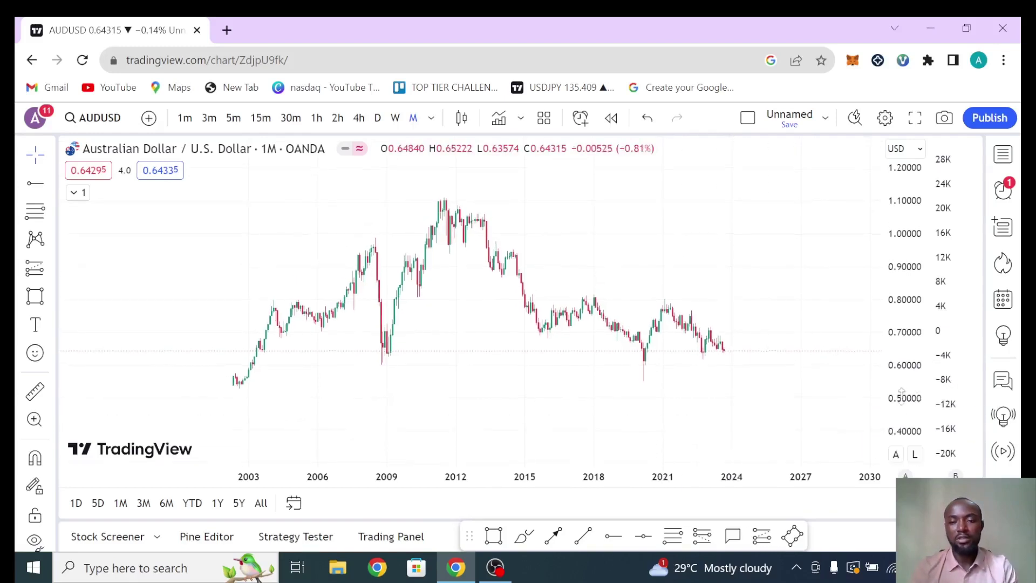
drag(905, 406, 904, 367)
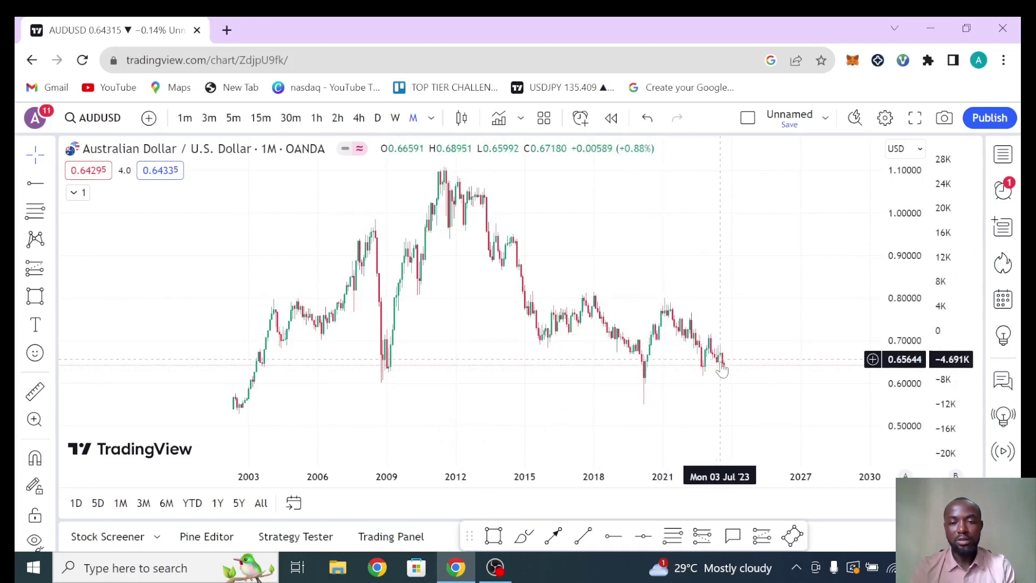
drag(717, 383, 670, 379)
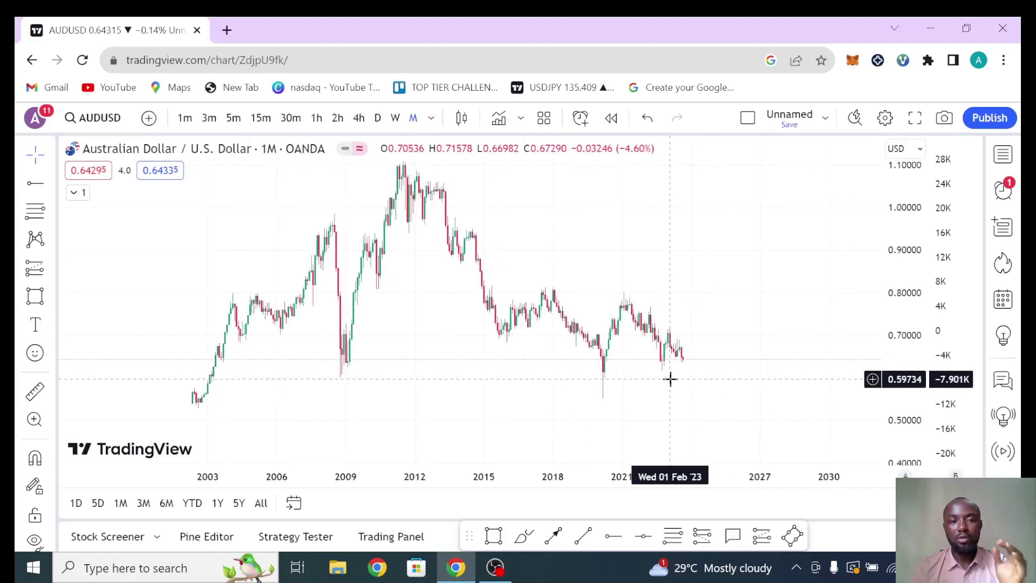
- Examine the monthly price swings from about 2015 to 2023 for the major highs and lows
click(475, 431)
click(474, 430)
drag(792, 352, 888, 335)
drag(757, 317, 719, 301)
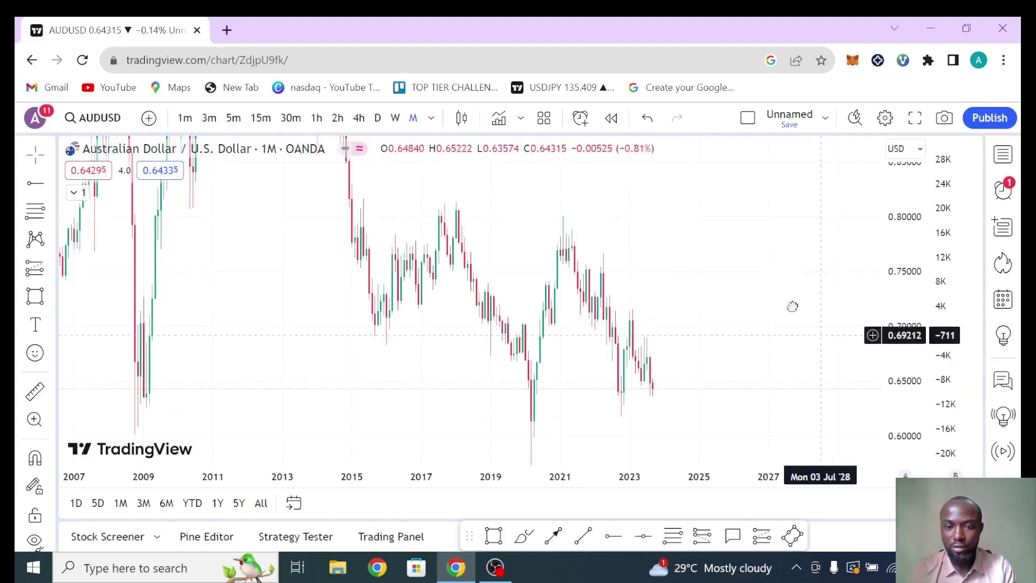
drag(820, 292, 782, 264)
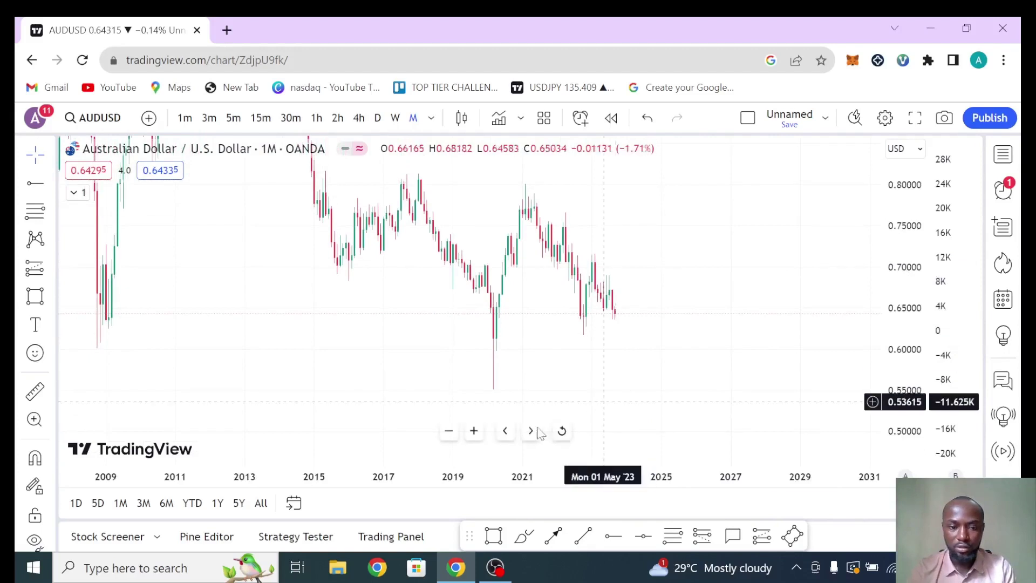
click(475, 431)
click(474, 431)
drag(726, 307, 844, 331)
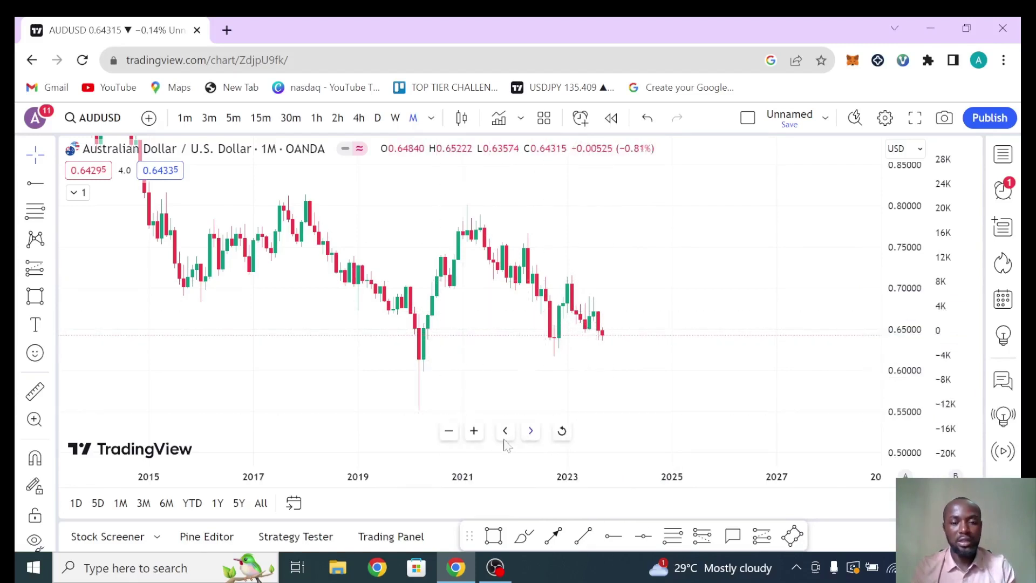
click(447, 432)
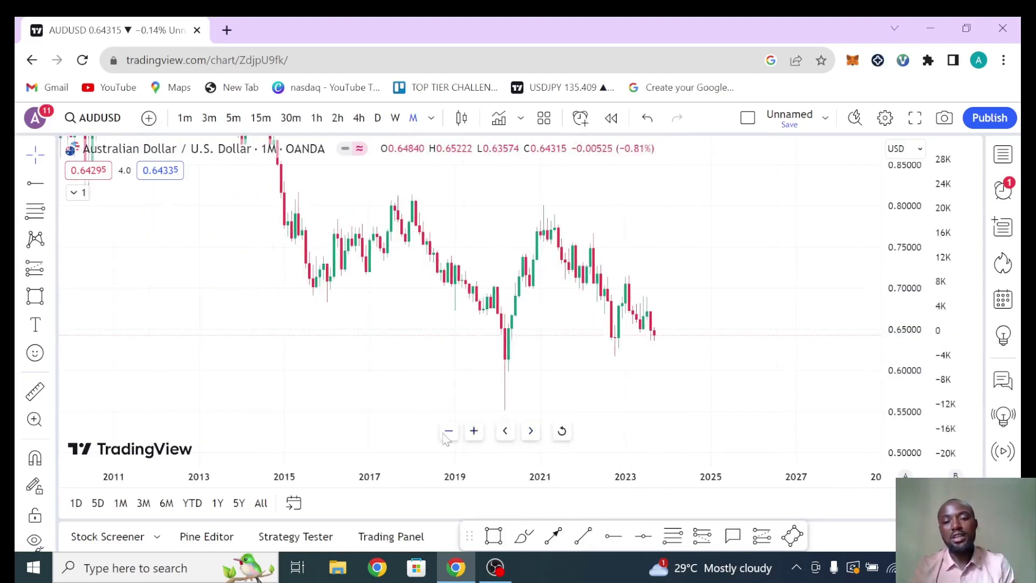
- Switch the chart to the weekly timeframe and widen the visible range to show price history from 2013 onward
click(396, 118)
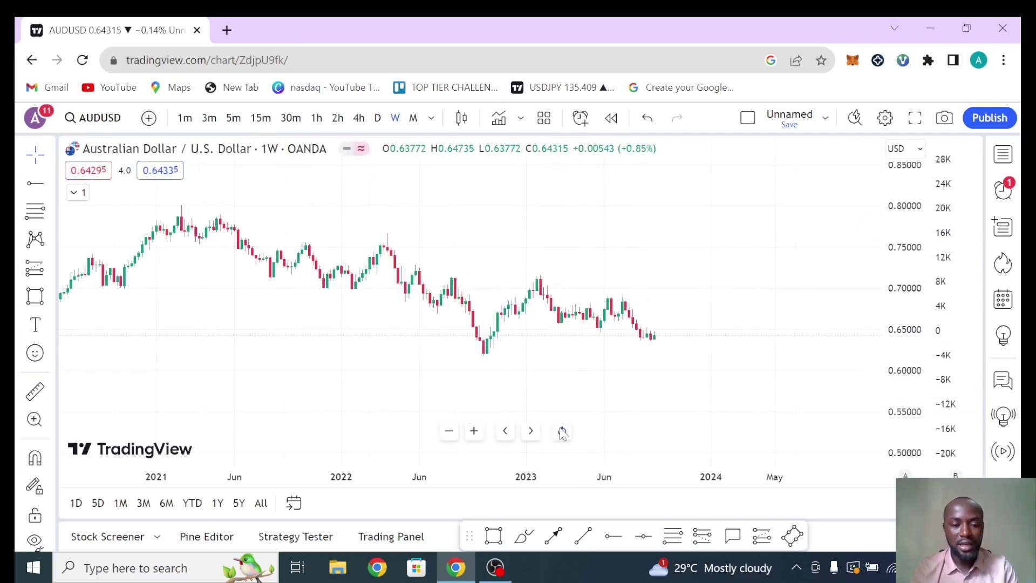
click(448, 432)
click(448, 432)
click(448, 431)
click(448, 431)
click(449, 431)
click(448, 431)
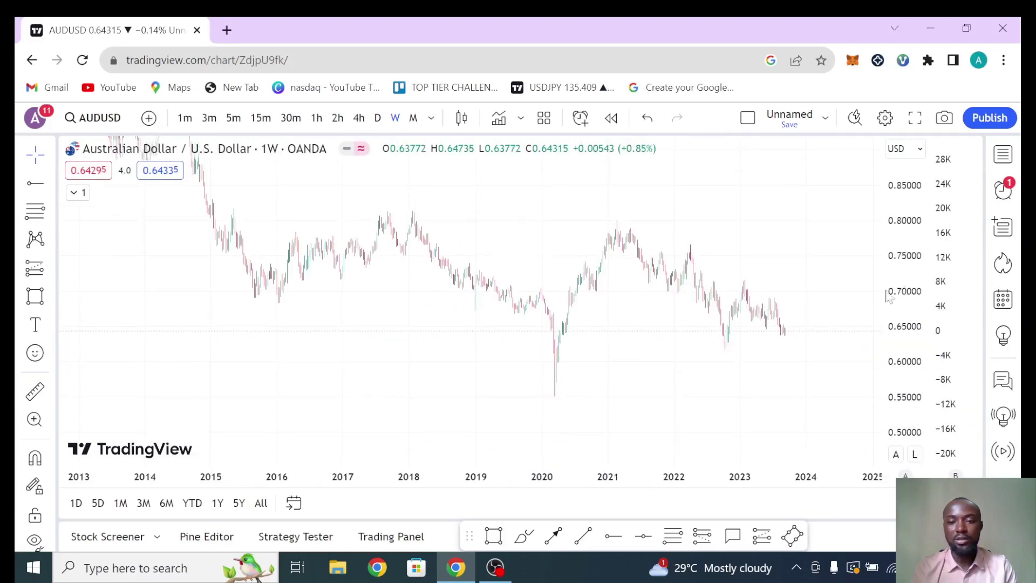
- Draw a thin rectangle zone along the 2017, 2018 and 2021 highs at about 0.80, from July 2017 to November 2024
drag(777, 289, 740, 312)
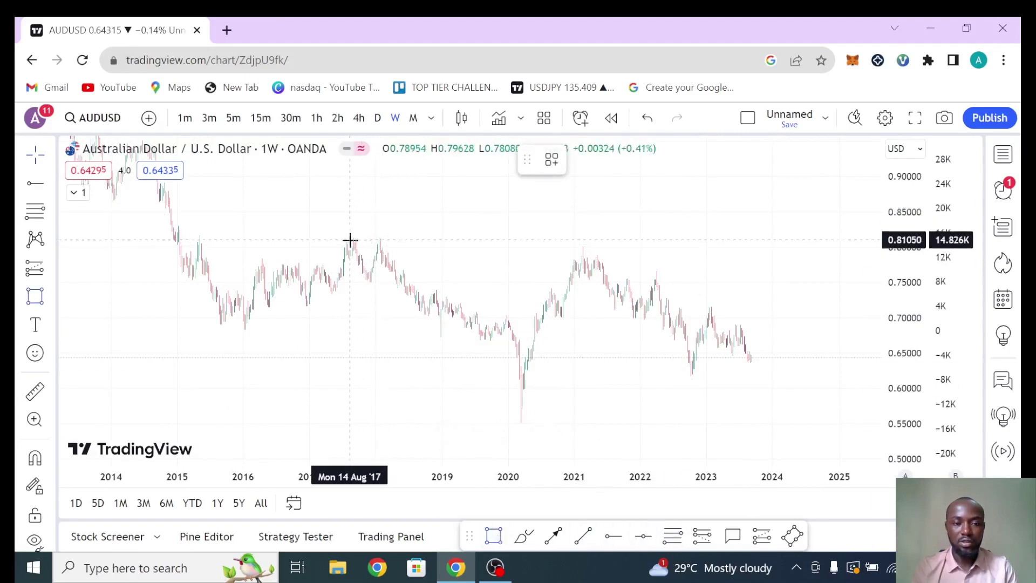
mouse_move(343, 237)
mouse_down()
mouse_move(597, 238)
mouse_move(687, 259)
mouse_move(751, 247)
mouse_move(826, 259)
mouse_move(833, 245)
mouse_up()
drag(588, 238, 651, 223)
drag(588, 215, 595, 241)
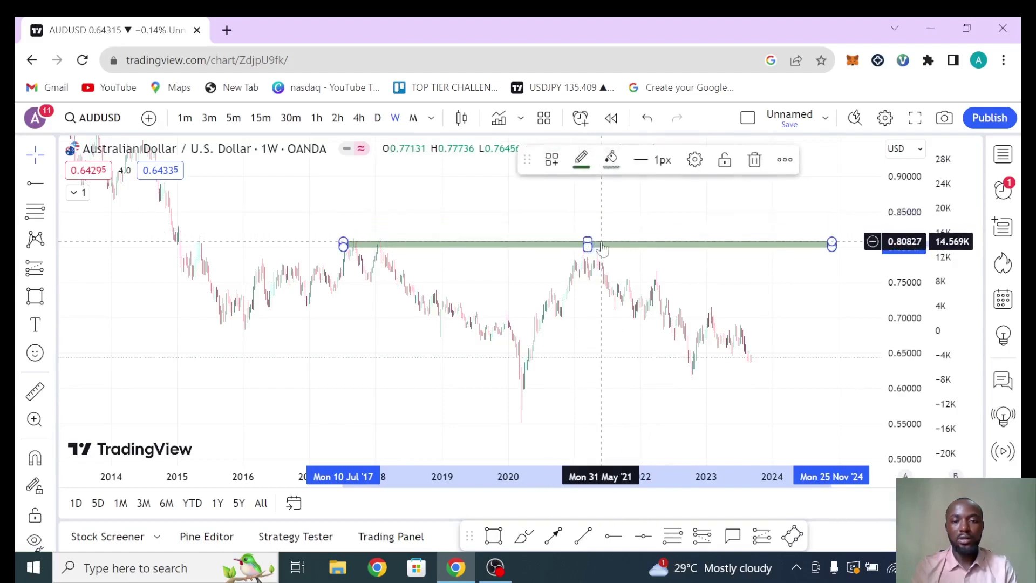
click(663, 213)
- Draw a thin rectangle zone through the middle of the range at about 0.718, from May 2016 to August 2024
click(601, 313)
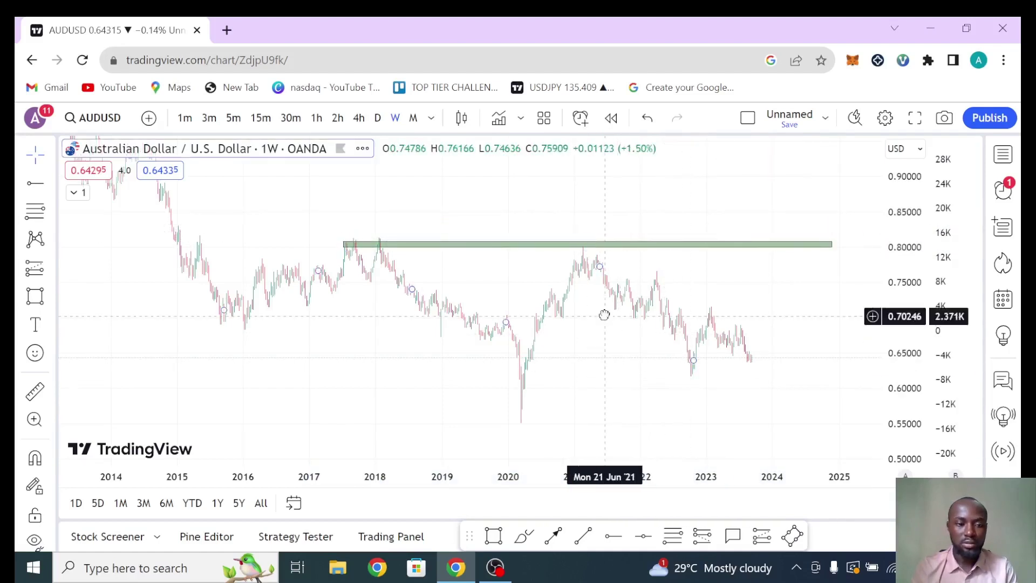
drag(601, 312, 604, 309)
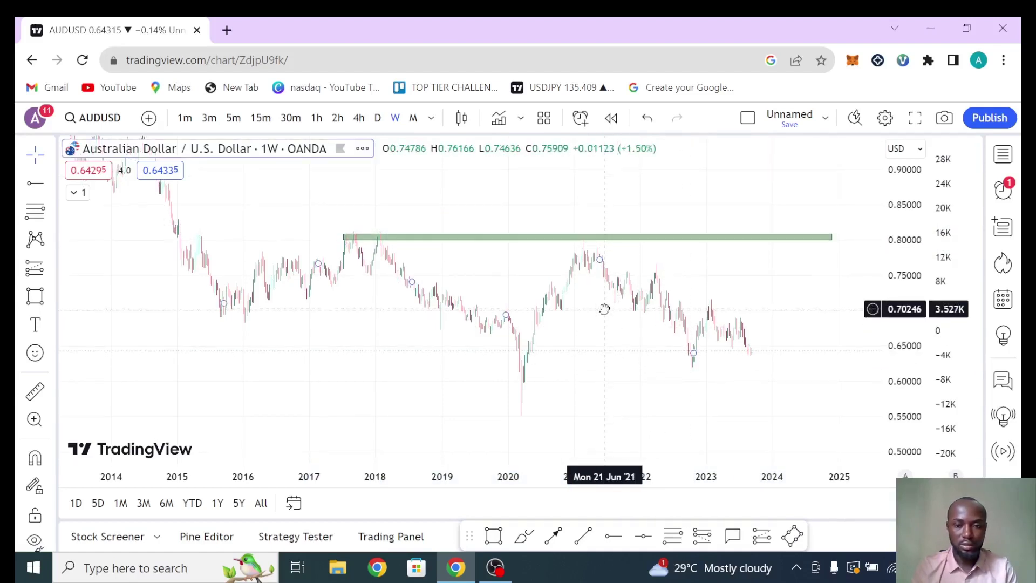
click(493, 536)
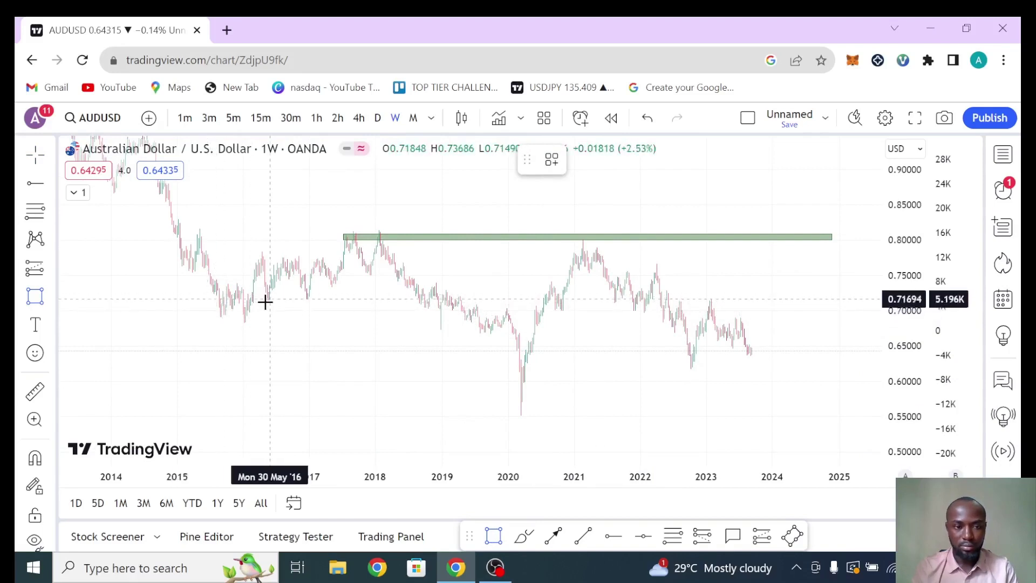
mouse_move(265, 300)
mouse_down()
mouse_move(486, 302)
mouse_move(814, 326)
mouse_move(803, 307)
mouse_move(816, 299)
mouse_up()
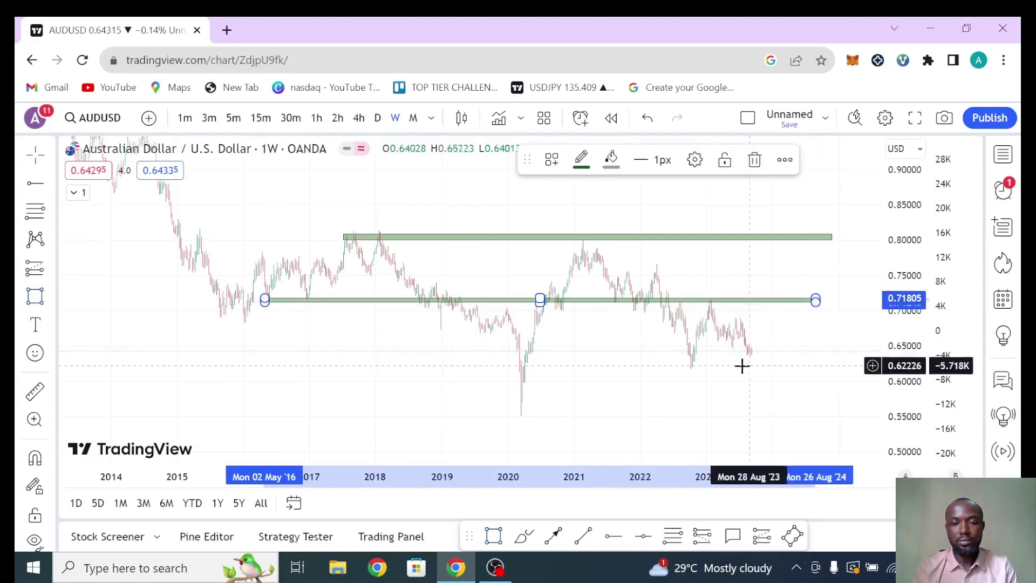
click(729, 330)
- Draw a rectangle zone along the 2008 and 2022 lows at about 0.61 to 0.62, from September 2008 to March 2024
drag(729, 330, 728, 290)
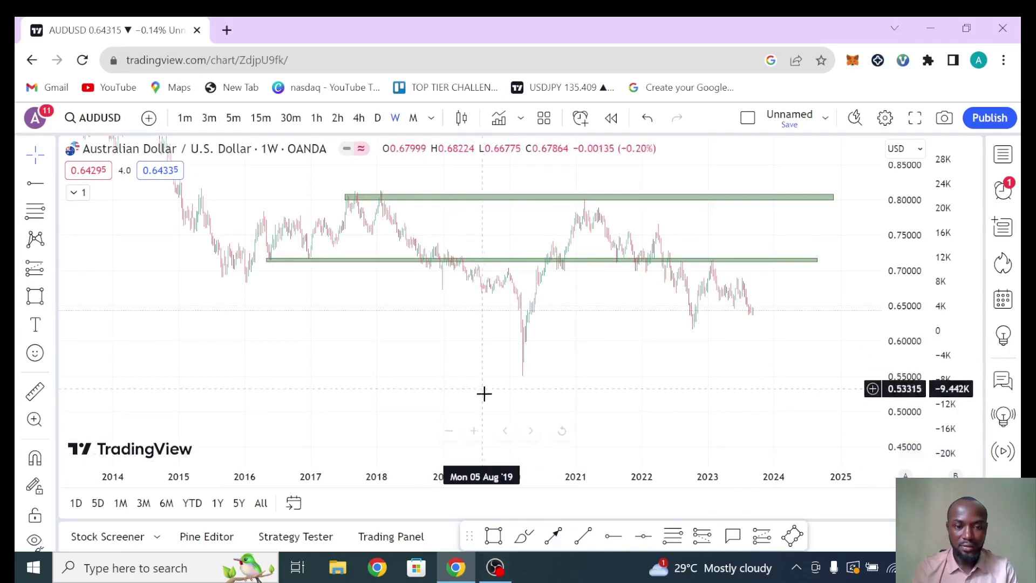
click(448, 432)
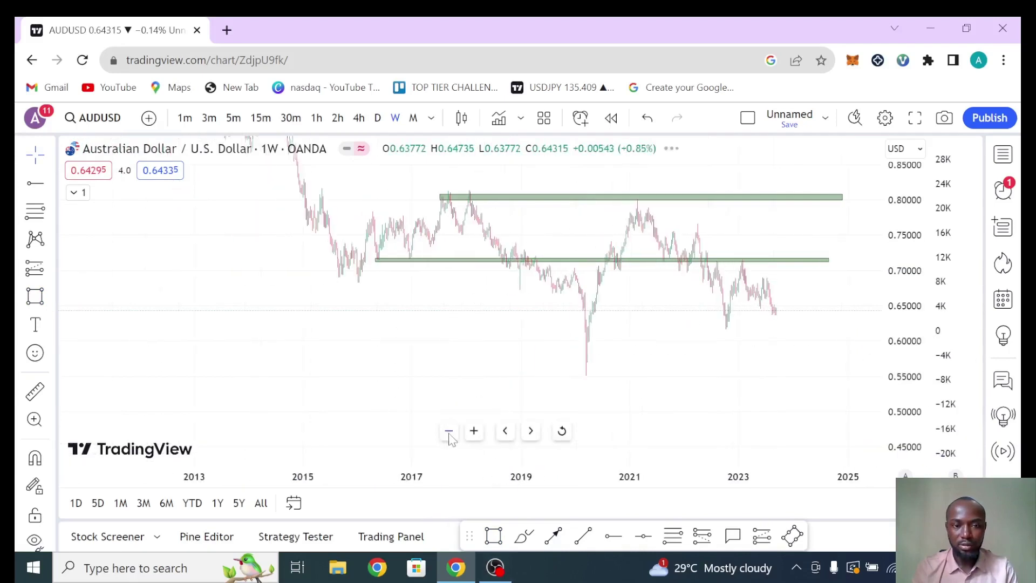
click(449, 433)
click(449, 432)
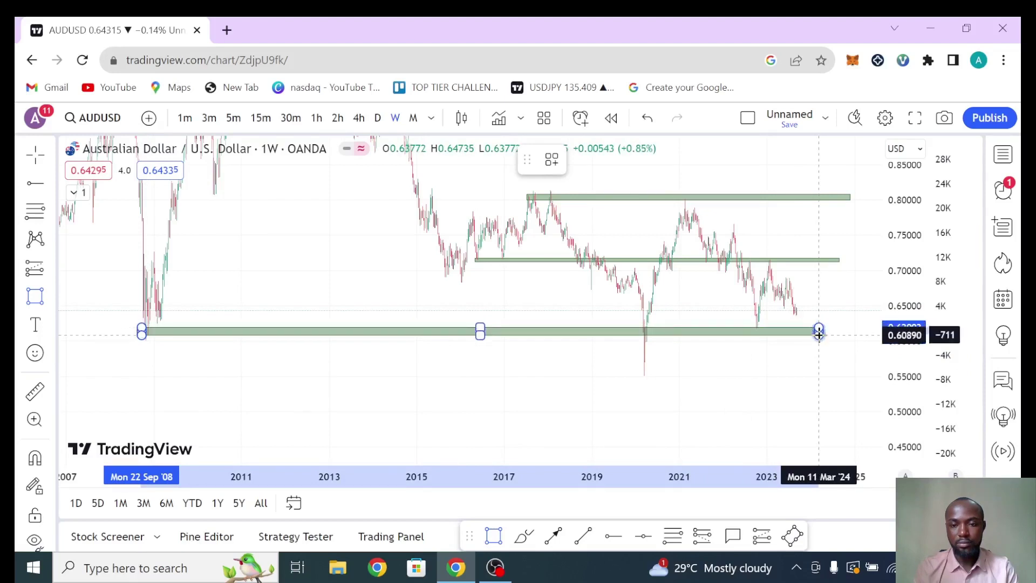
click(818, 334)
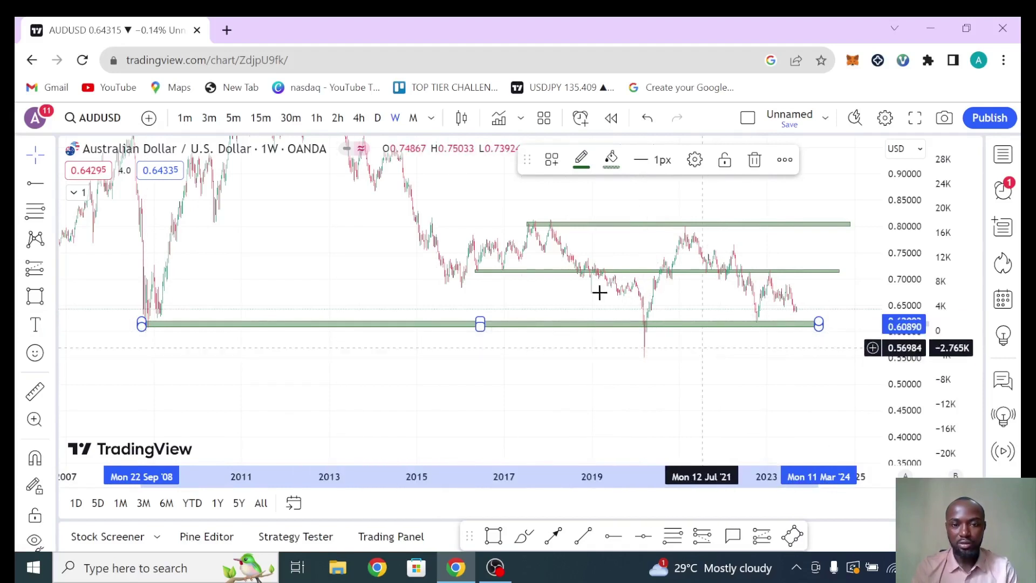
- Examine how weekly price reacts at the upper, middle and lower zones between 2016 and 2023
drag(653, 398, 638, 428)
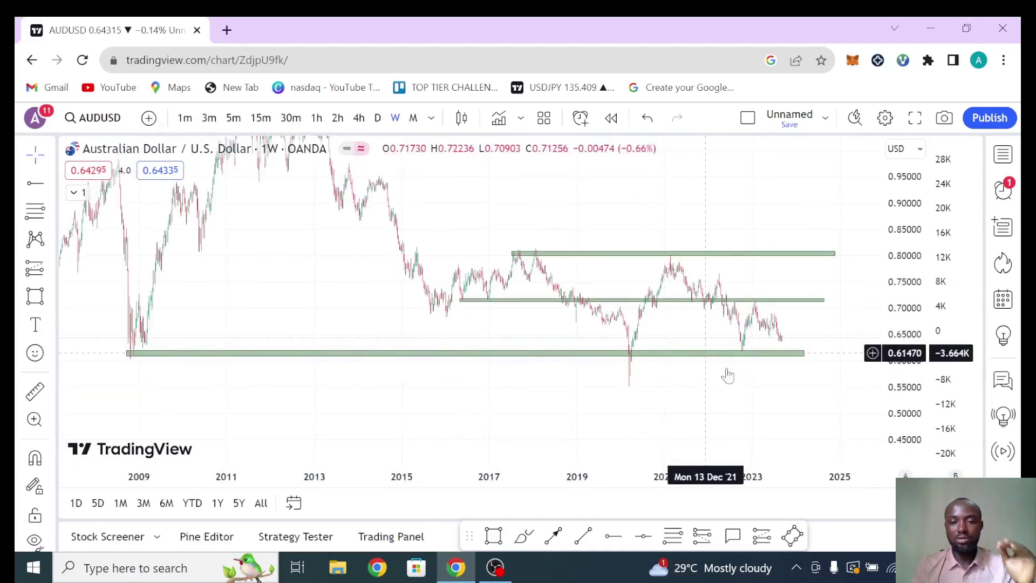
click(578, 300)
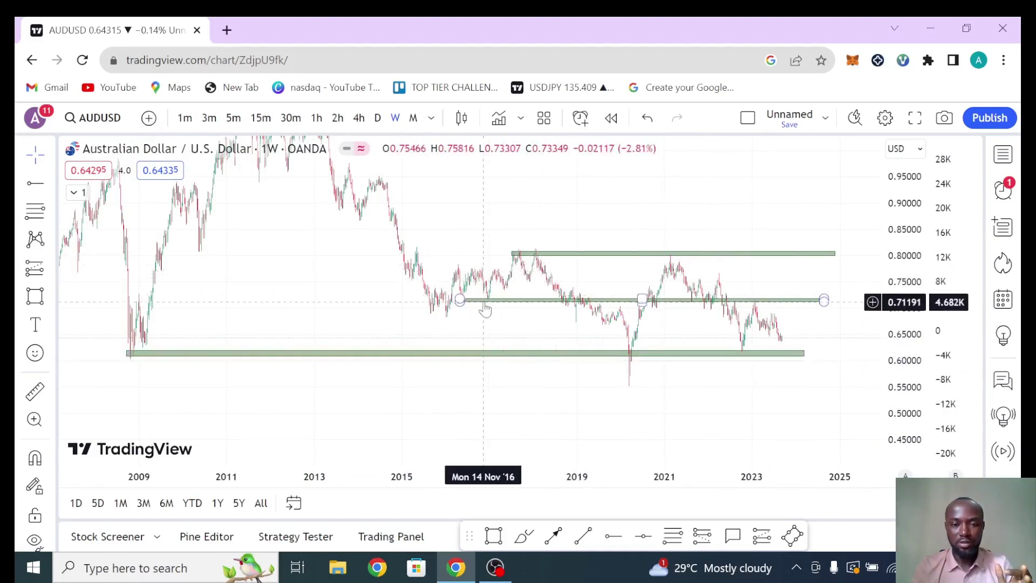
click(512, 253)
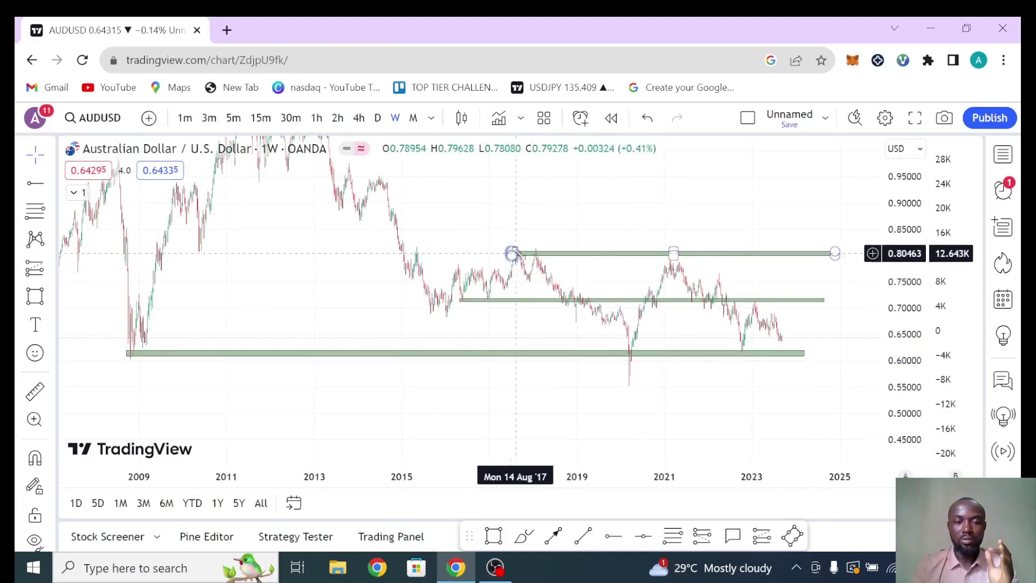
click(572, 301)
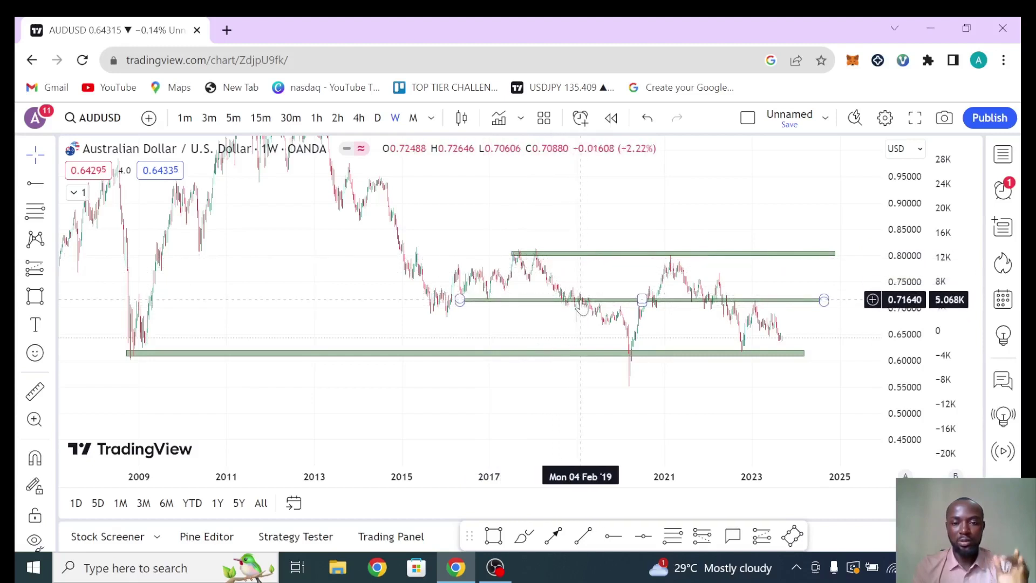
click(634, 369)
click(644, 301)
click(647, 308)
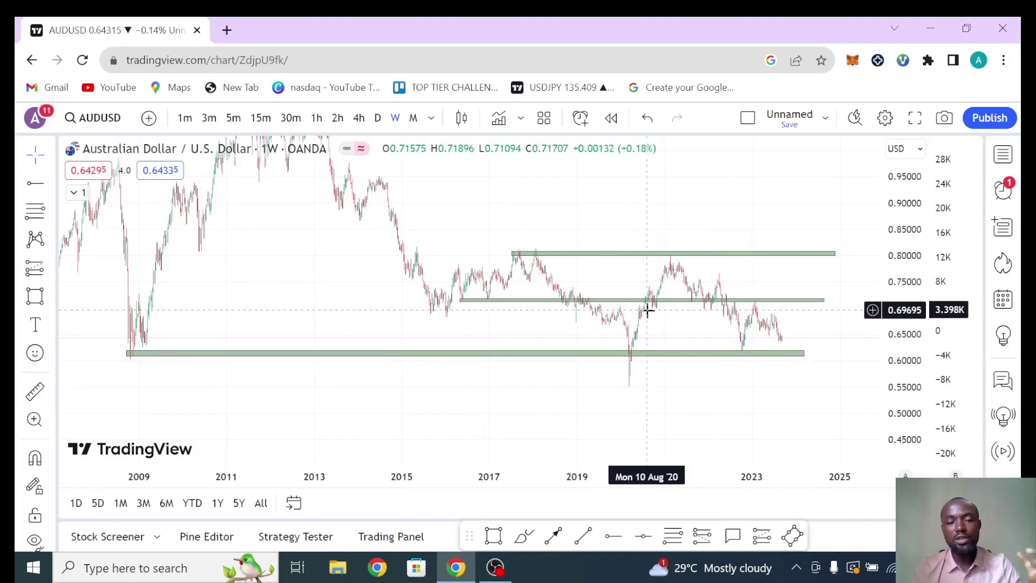
click(654, 302)
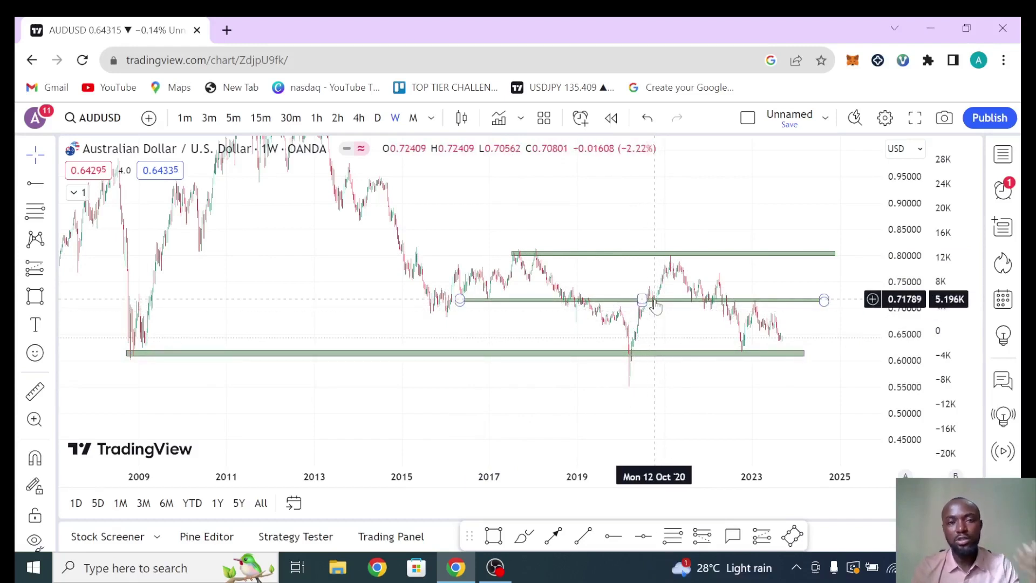
click(655, 318)
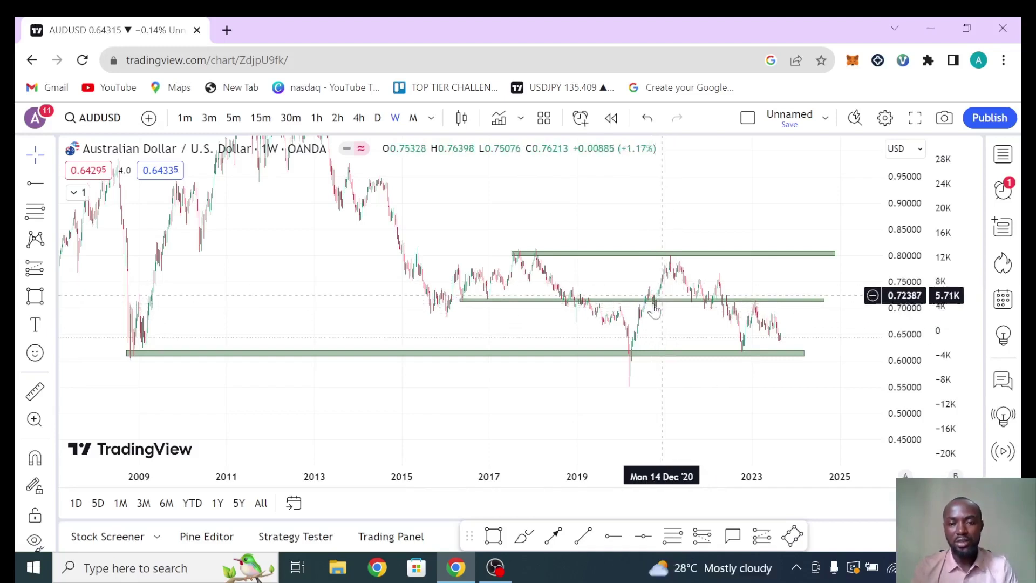
click(651, 301)
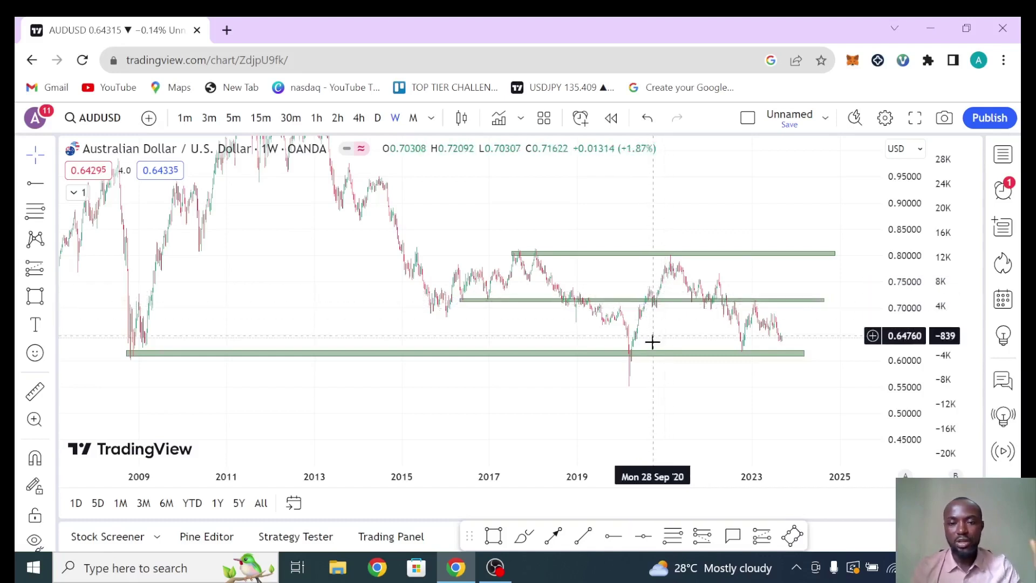
click(655, 254)
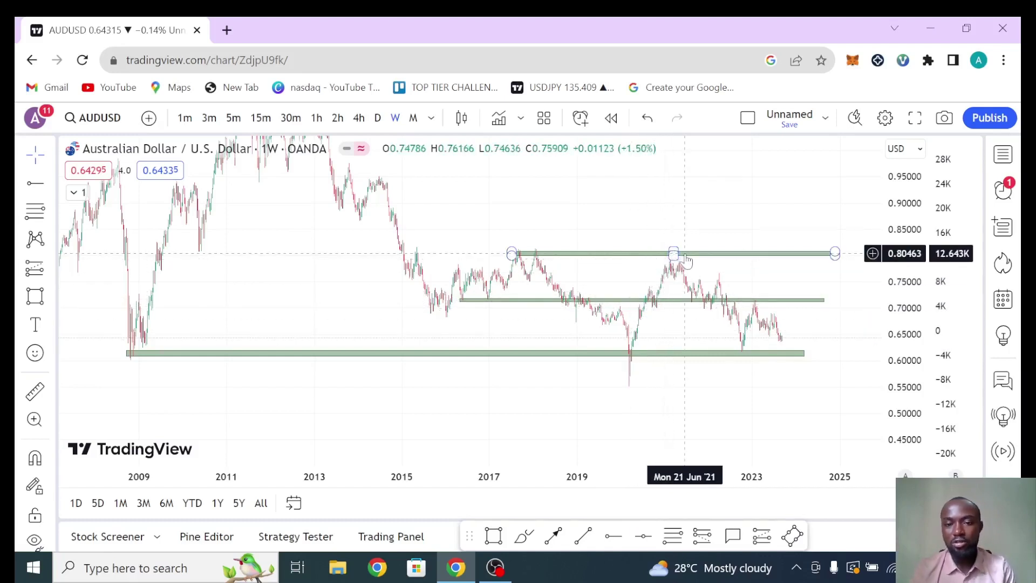
click(668, 238)
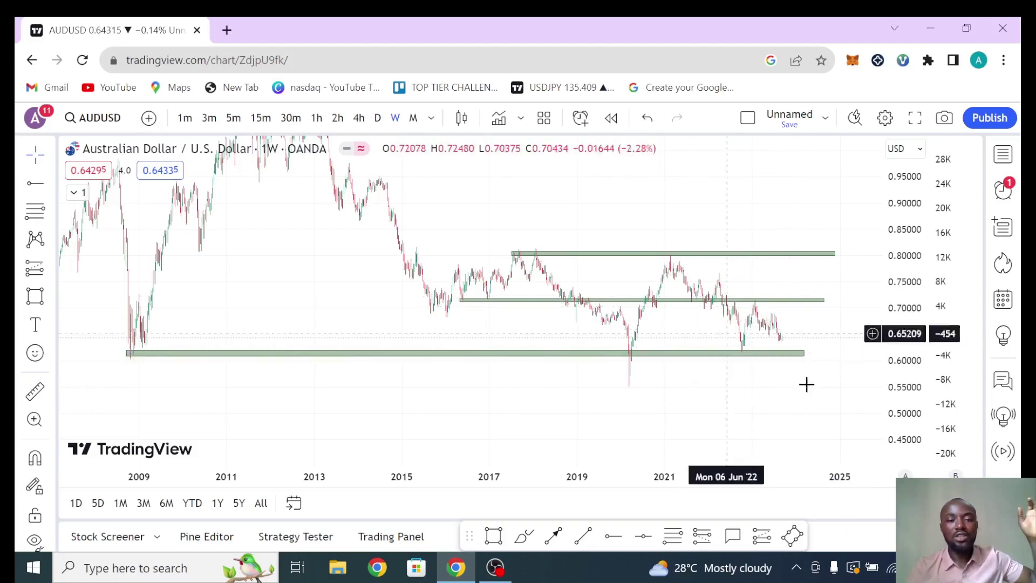
- Switch the chart to the daily timeframe
drag(739, 384, 666, 382)
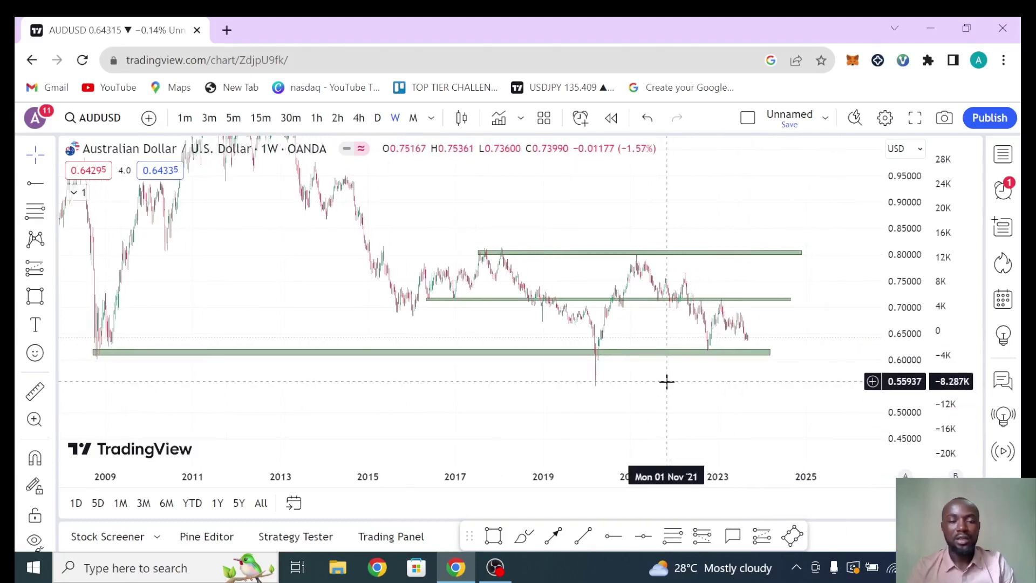
click(379, 119)
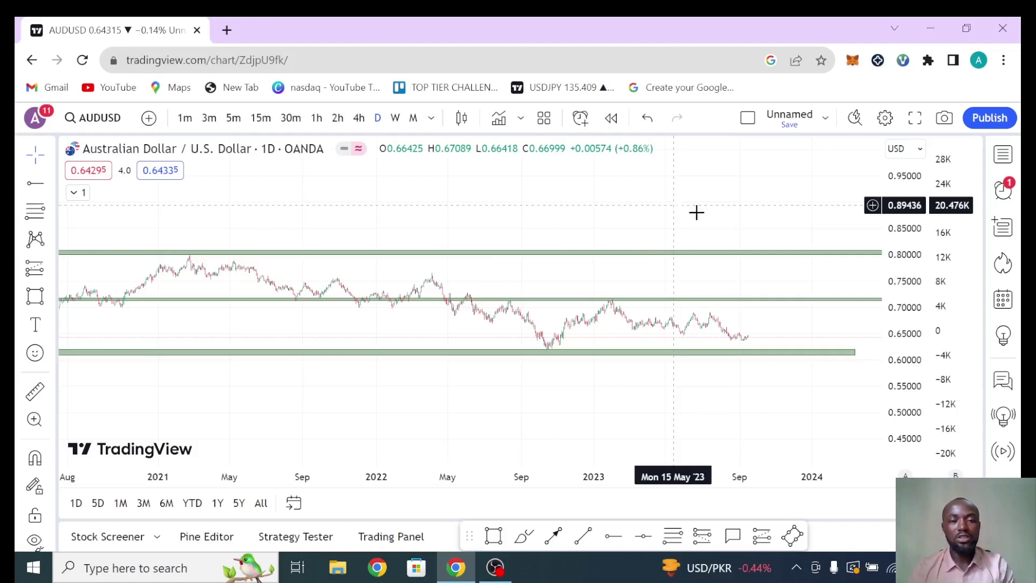
- Draw a descending trend line across the daily highs from 31 March 2022 to 9 February 2024, and delete it again
drag(898, 367, 900, 308)
drag(720, 248, 658, 221)
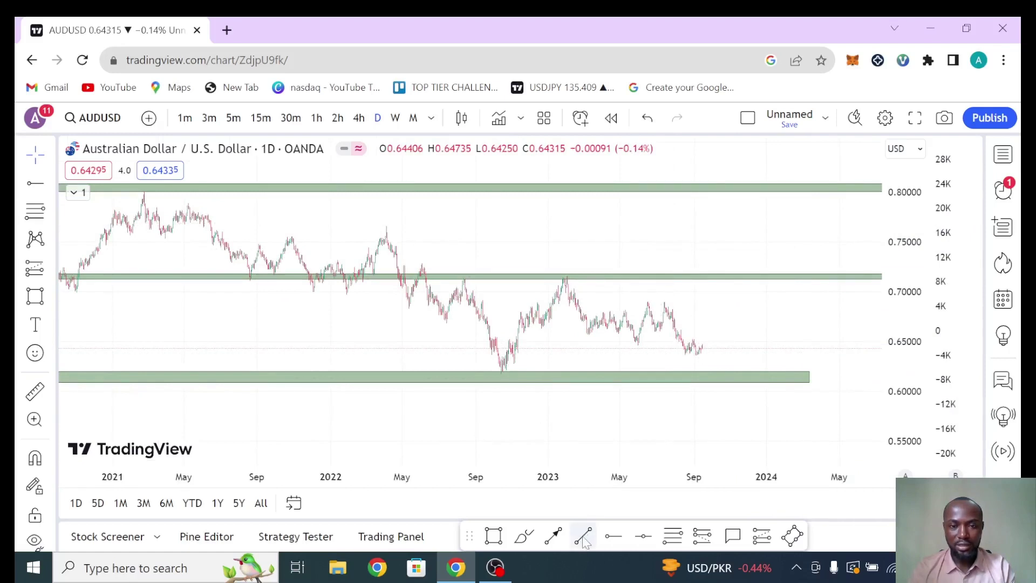
click(393, 231)
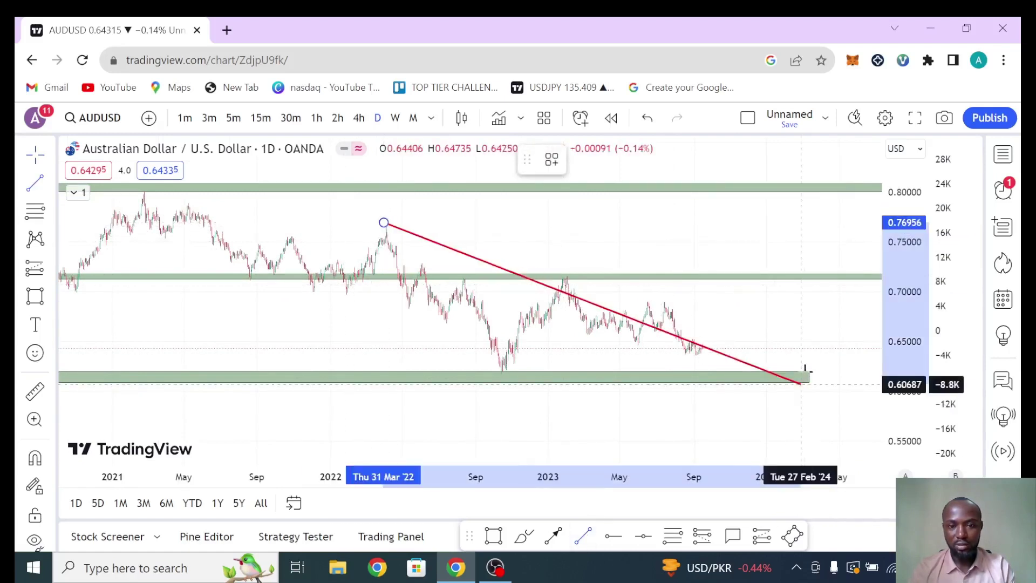
click(791, 340)
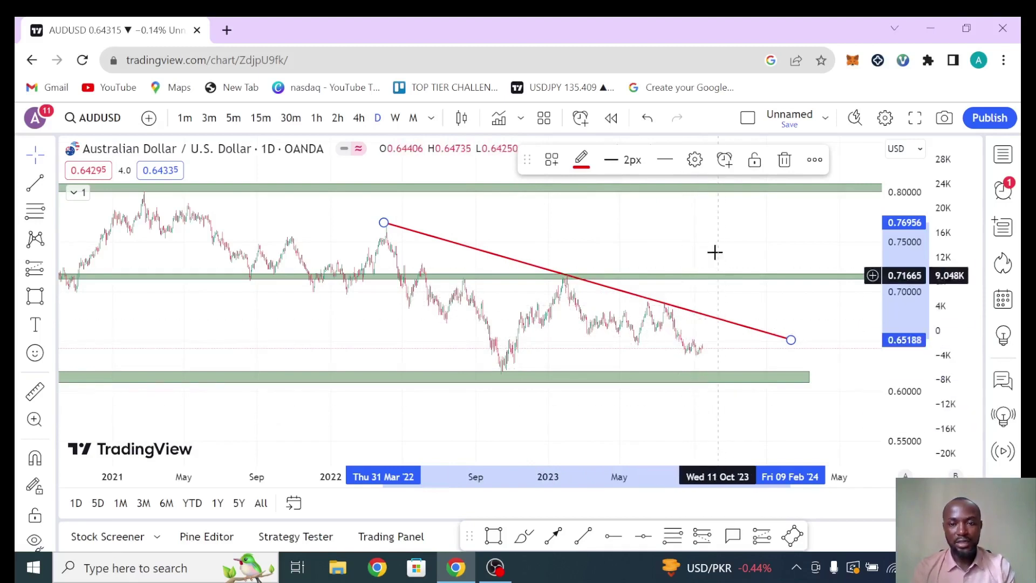
drag(712, 231, 707, 209)
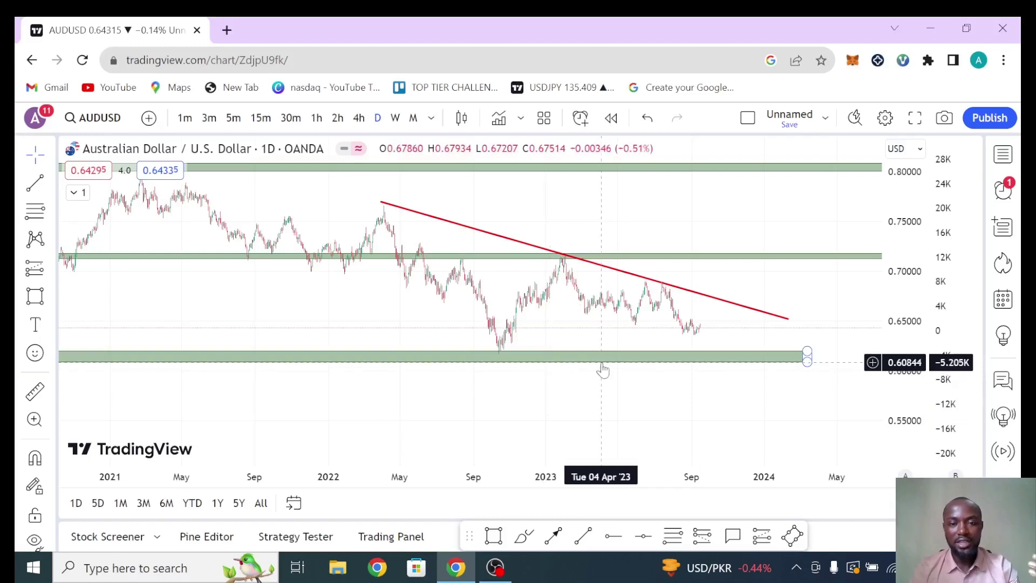
click(501, 244)
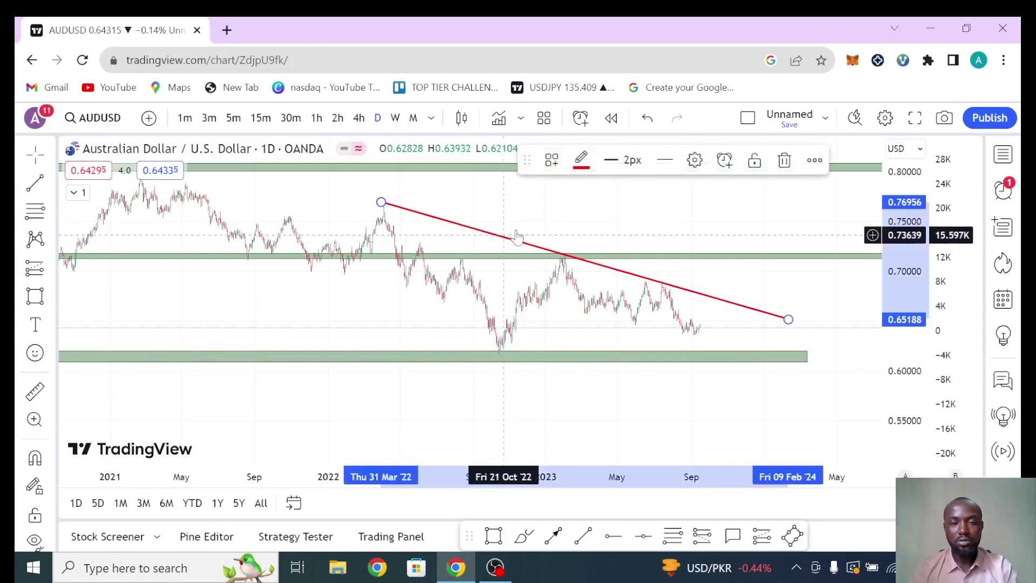
click(789, 162)
- Draw a horizontal ray at 0.65667 on the daily chart, starting from 3 March 2023 under the March low
drag(904, 381, 904, 351)
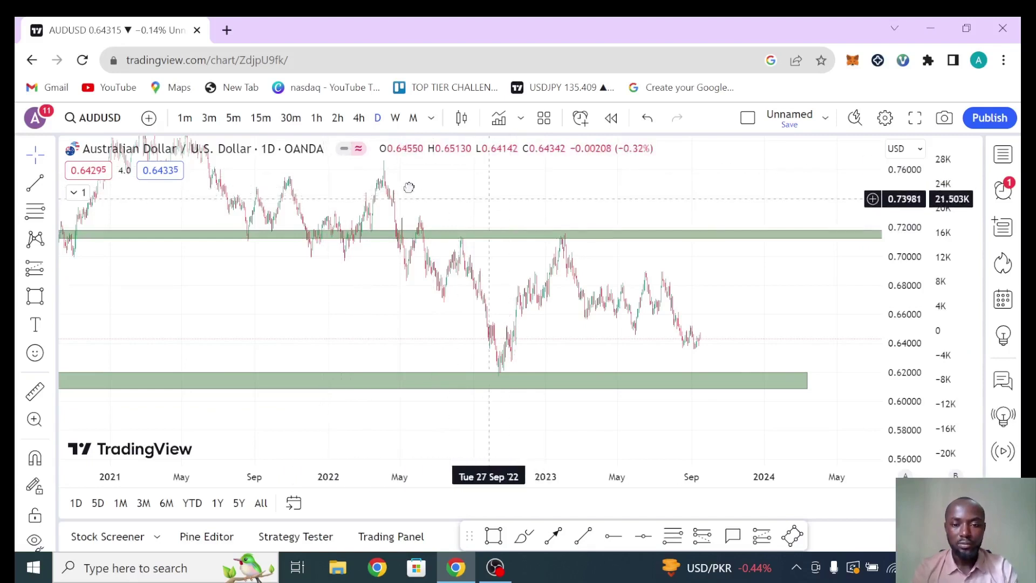
scroll(489, 269, right, 3)
click(474, 431)
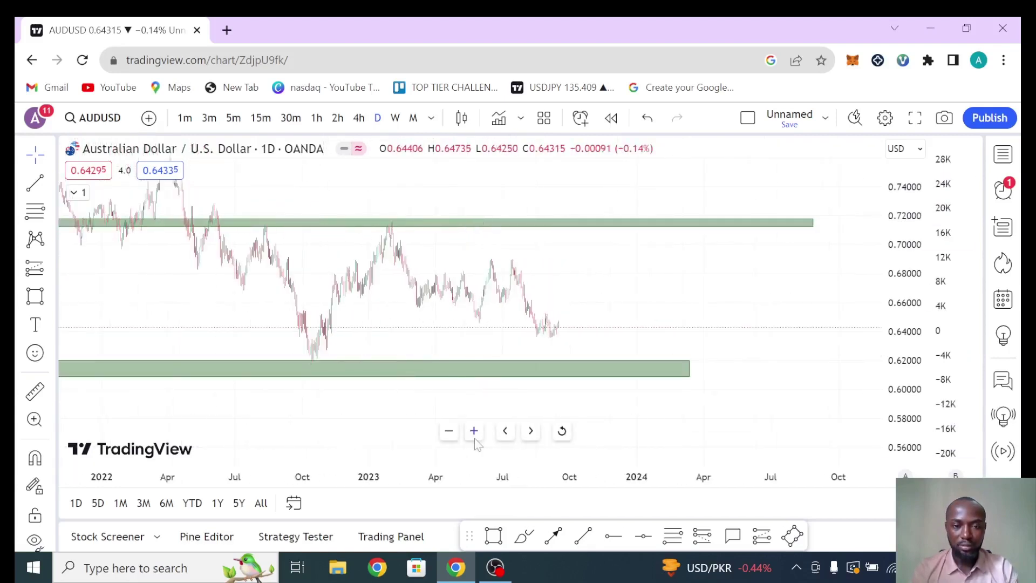
click(474, 430)
click(474, 431)
drag(585, 288, 842, 289)
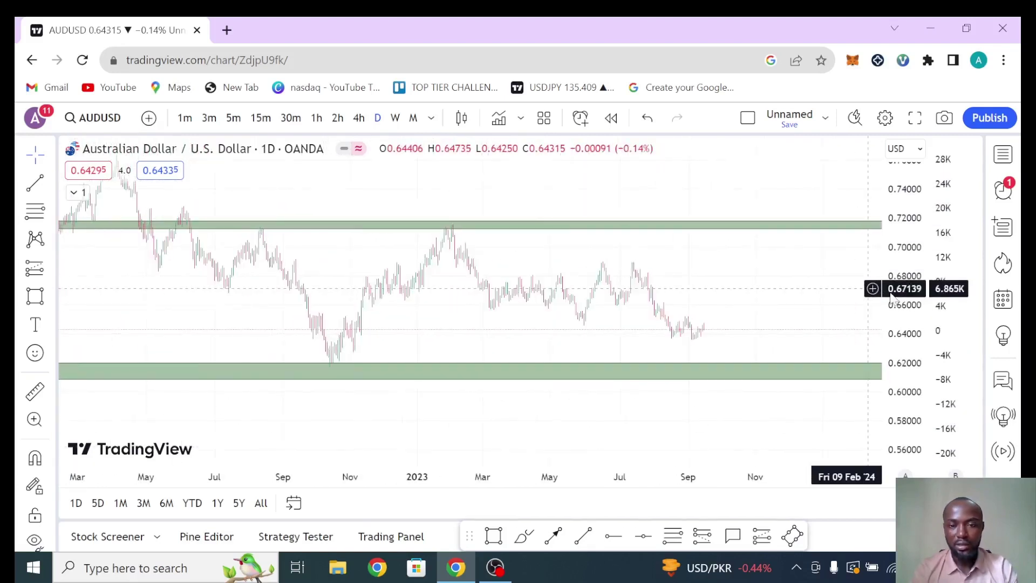
click(473, 431)
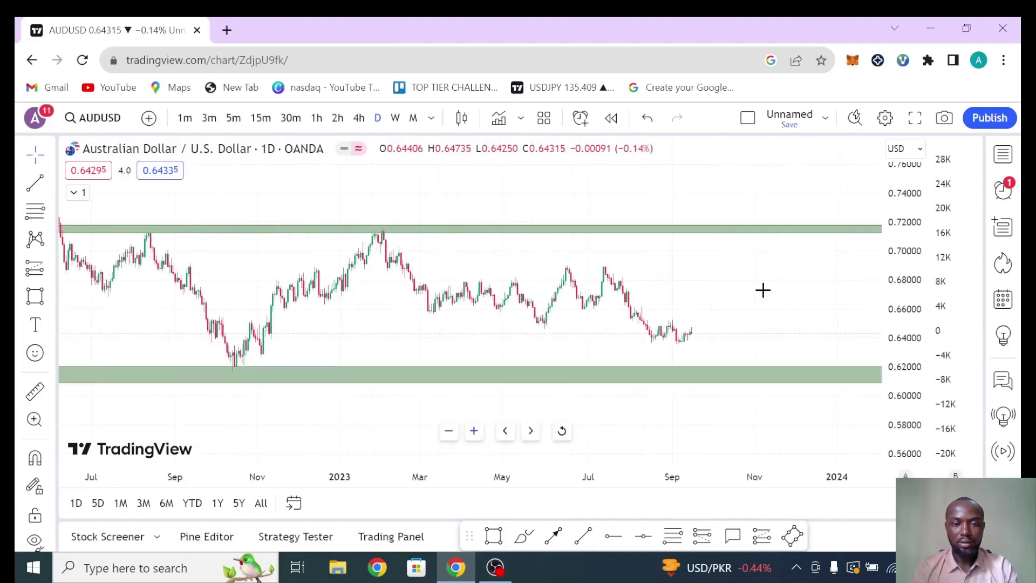
drag(802, 330, 869, 361)
drag(911, 397, 911, 278)
drag(758, 313, 761, 304)
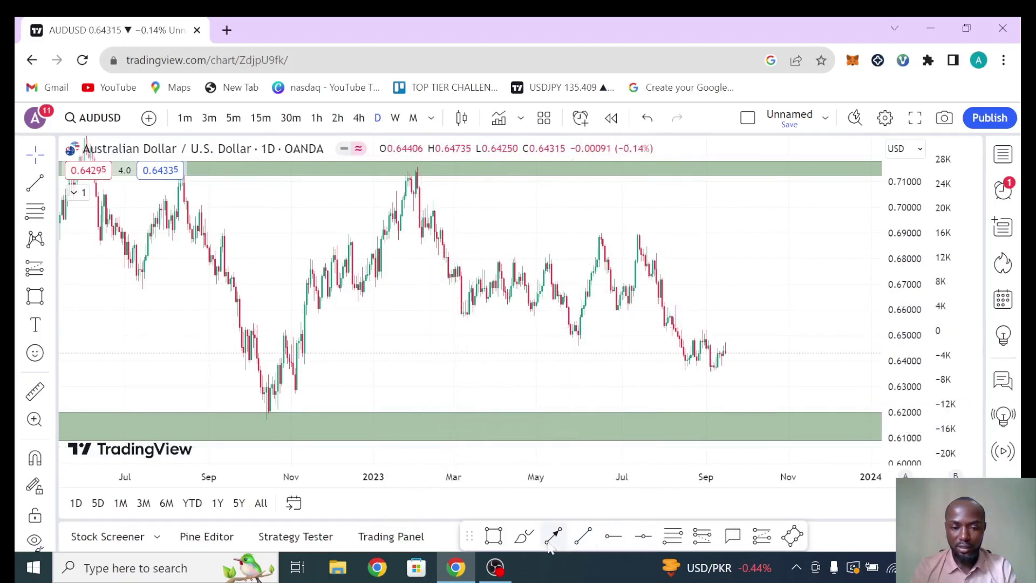
click(613, 536)
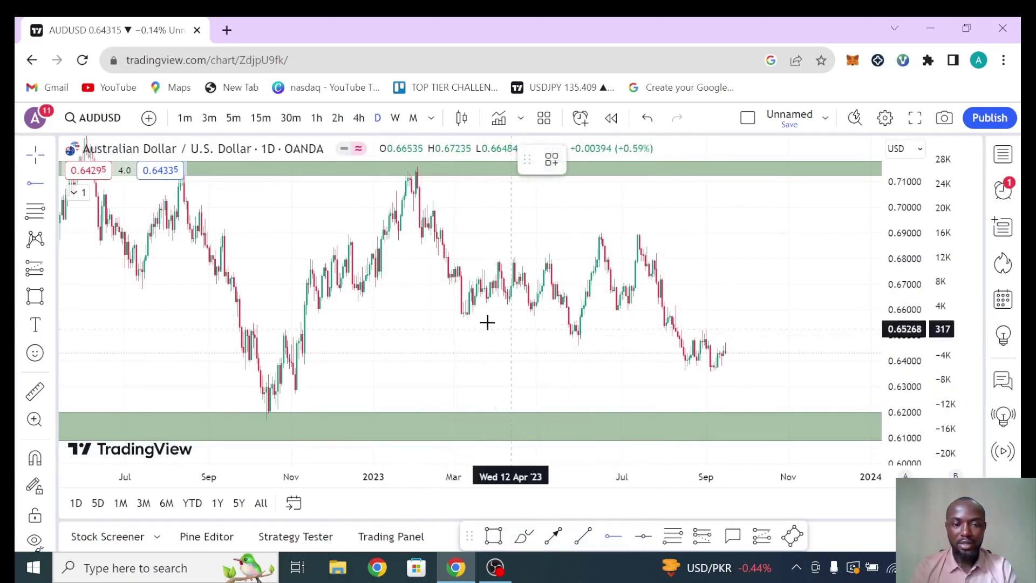
click(457, 318)
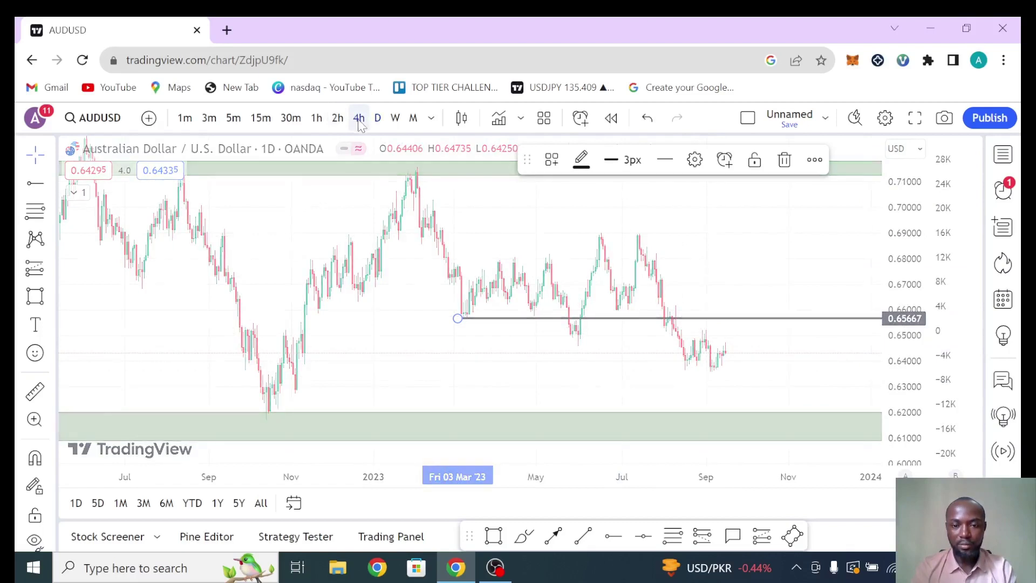
- Draw a Fibonacci retracement on the 4-hour chart from 0.66185 on 10 August 2023 to 0.63641 on 19 September, and delete it again
drag(683, 291, 764, 288)
drag(893, 383, 887, 229)
drag(658, 266, 614, 287)
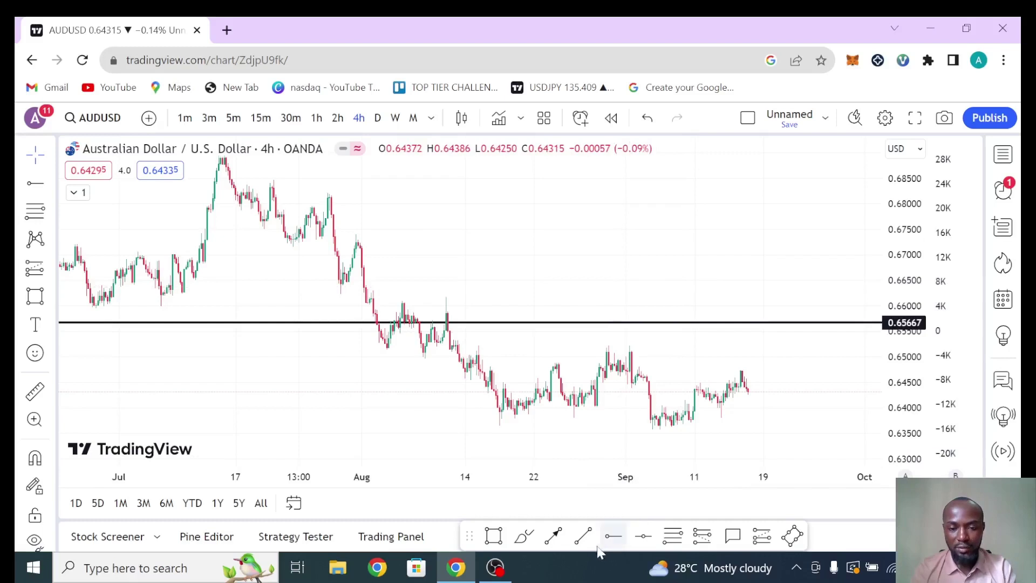
click(449, 296)
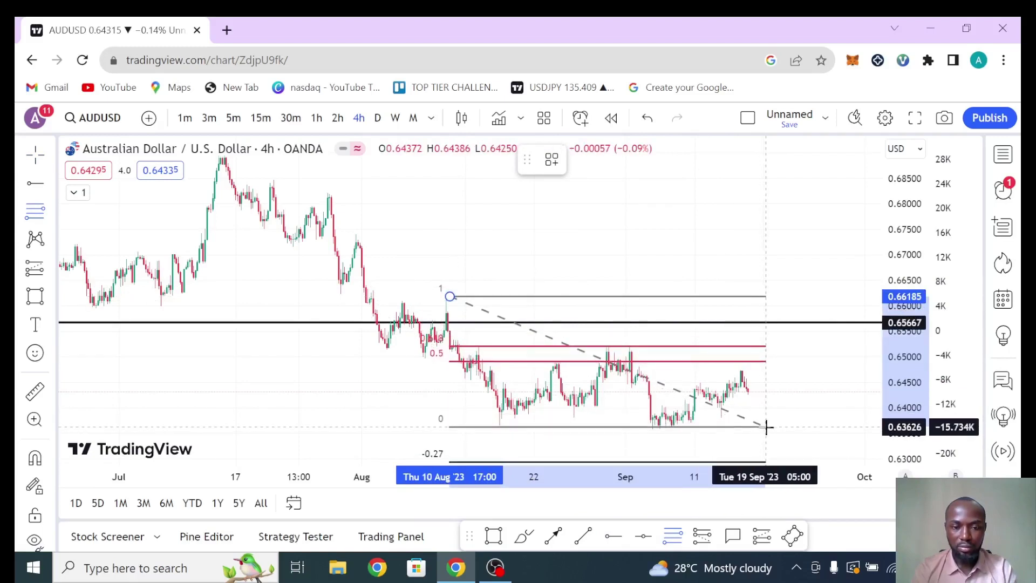
click(772, 427)
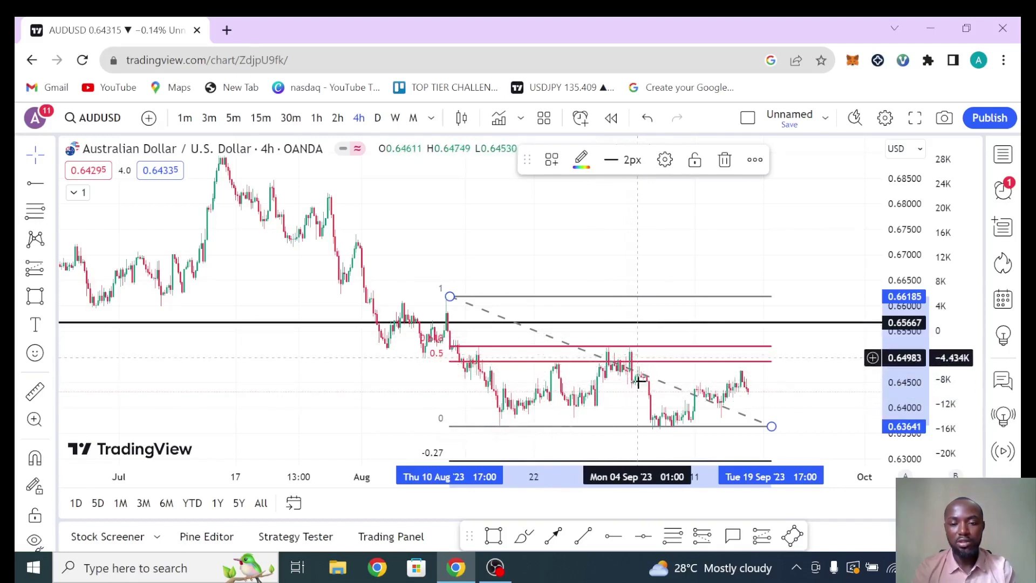
drag(655, 238, 659, 208)
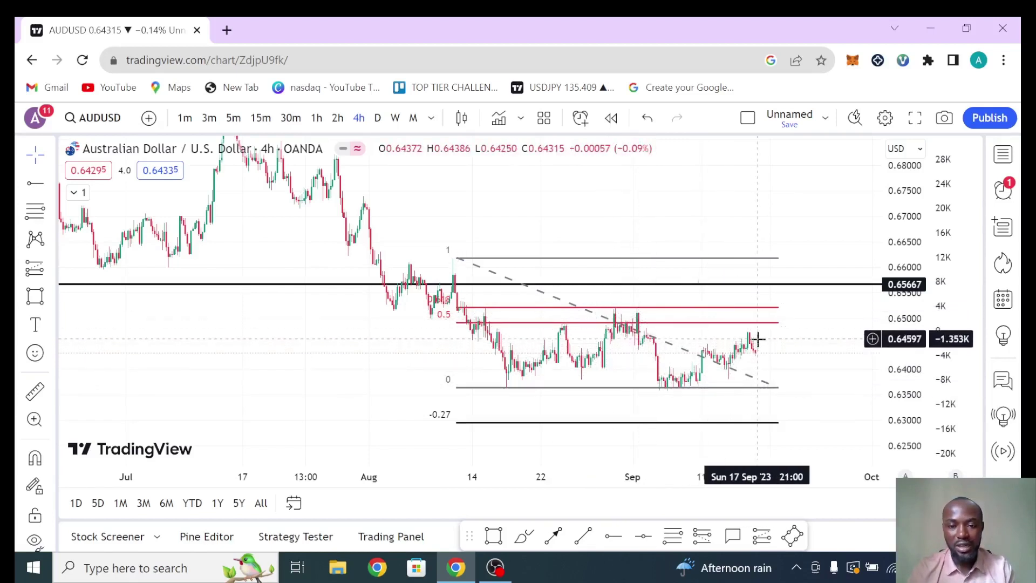
click(723, 422)
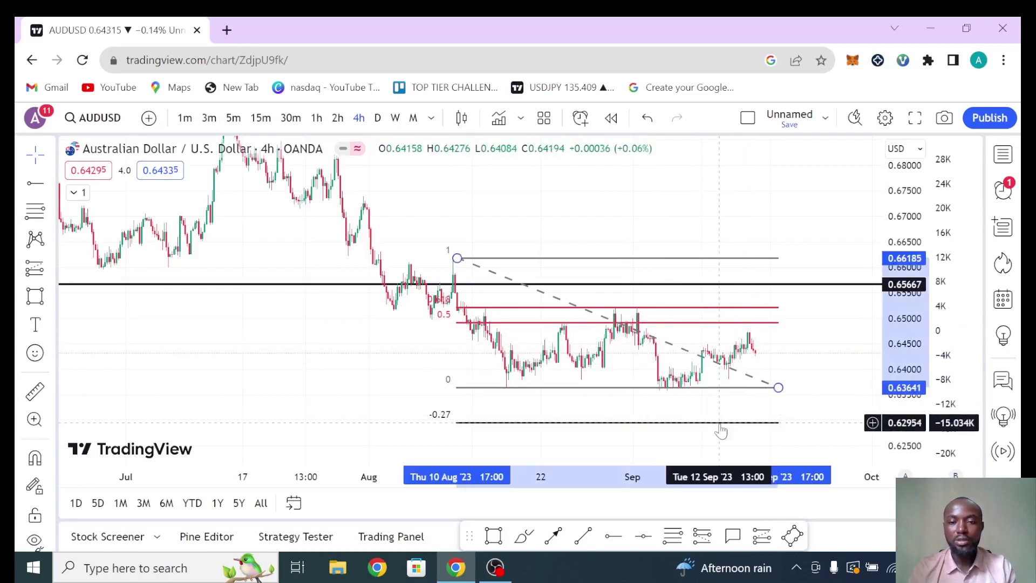
click(724, 160)
- Draw a descending trend line over the 4-hour highs from about 0.6905 on 13 July 2023 to about 0.6413 on 25 September
drag(656, 233, 647, 266)
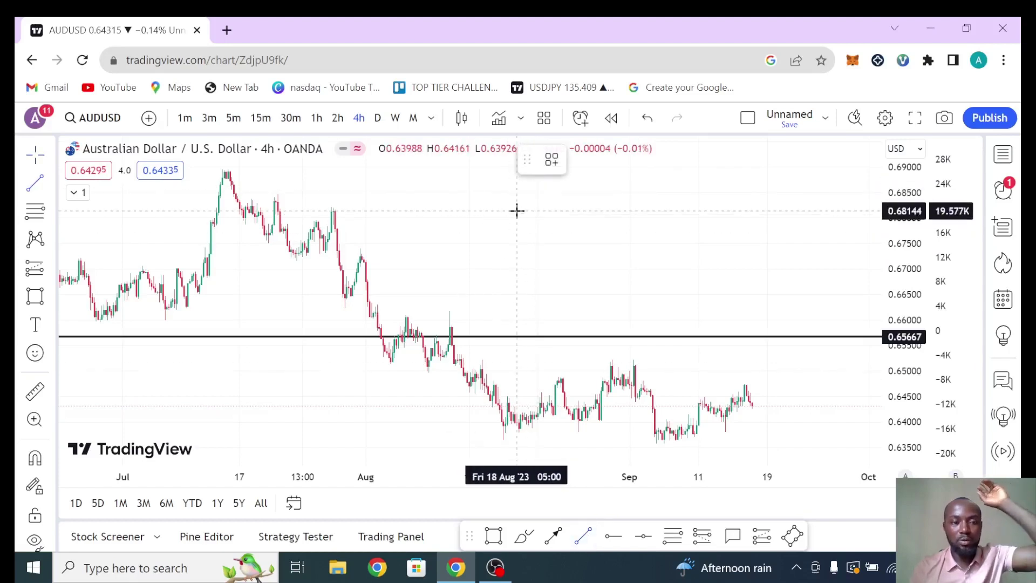
click(227, 169)
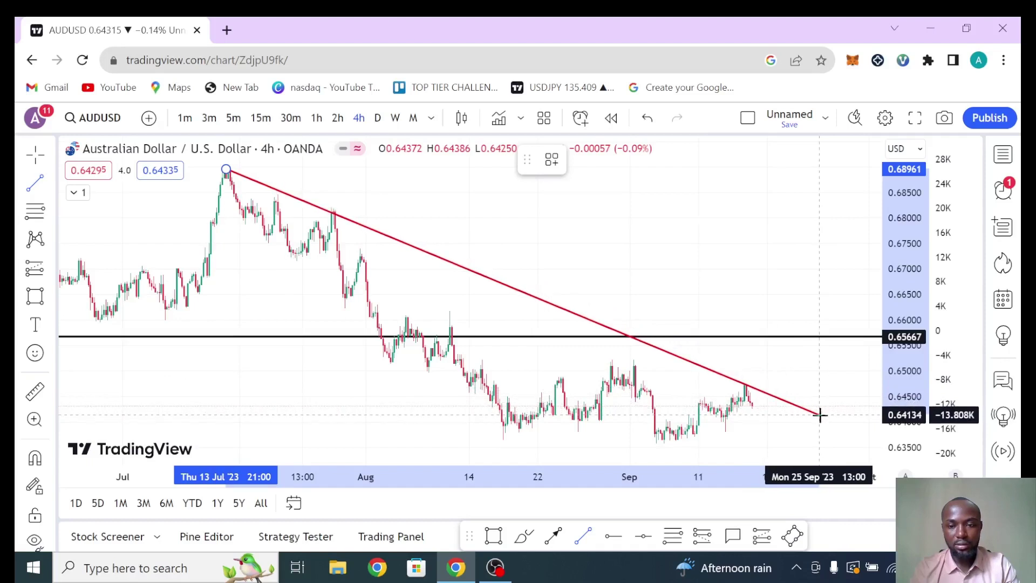
click(819, 415)
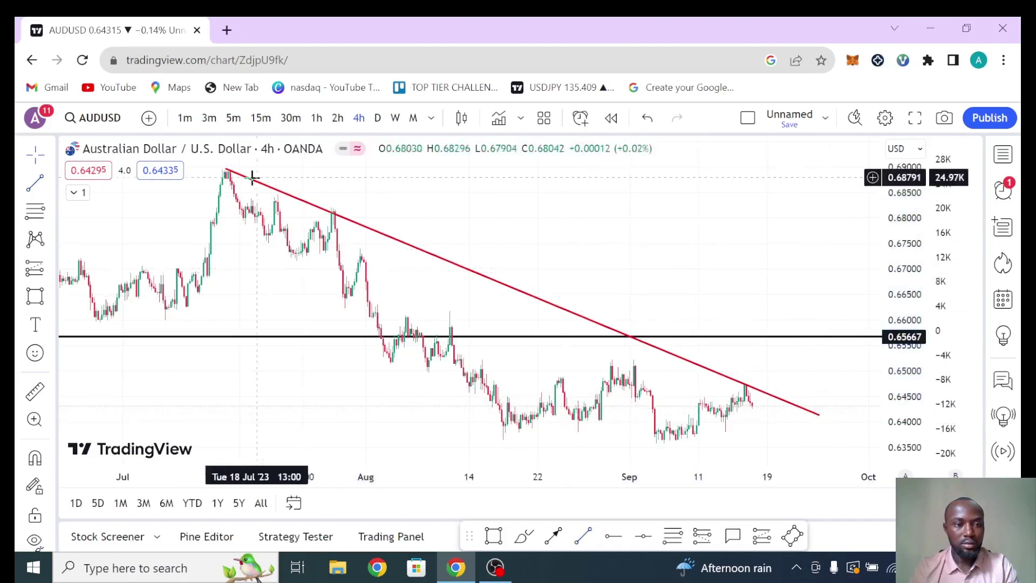
drag(226, 170, 219, 166)
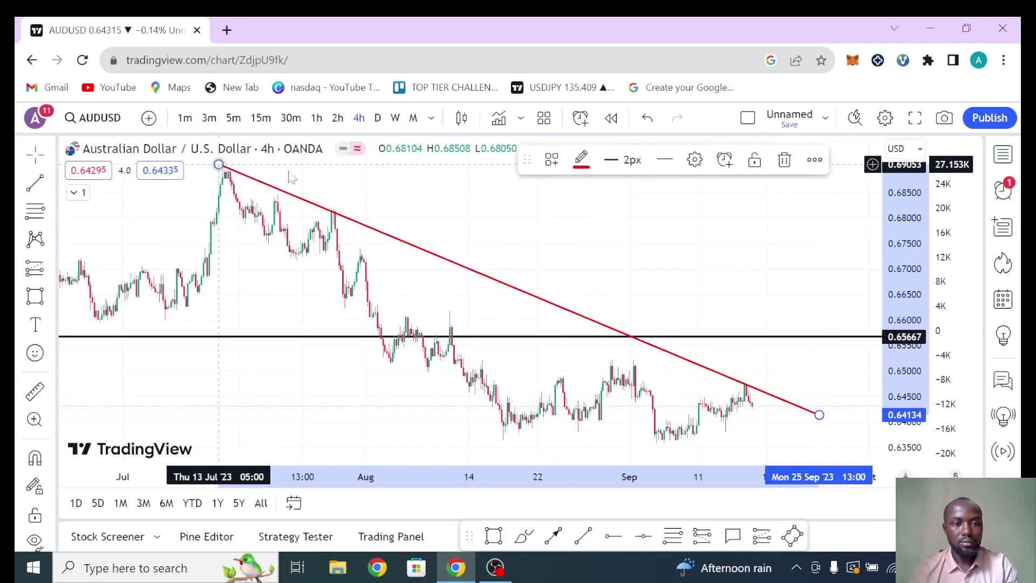
- Examine recent price against the descending trend line, the 0.65667 level and the lower zone on the 4-hour and daily charts
drag(606, 261, 618, 250)
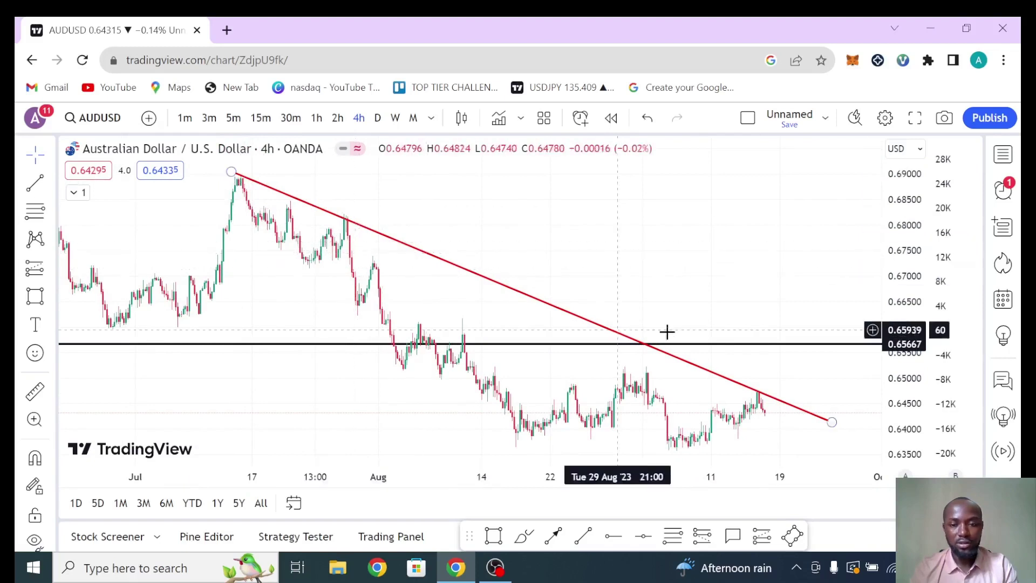
drag(729, 302, 685, 220)
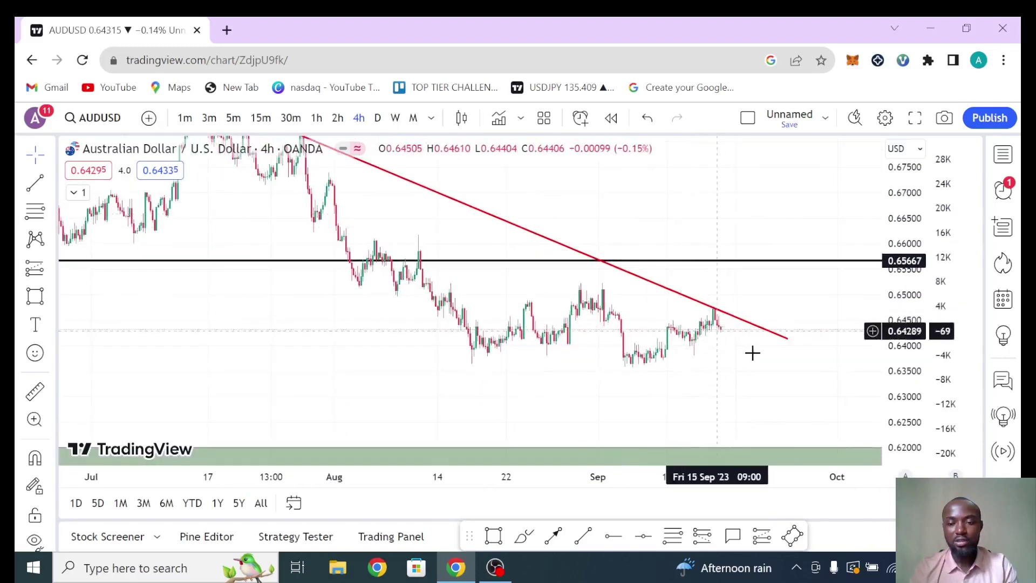
drag(905, 402, 904, 396)
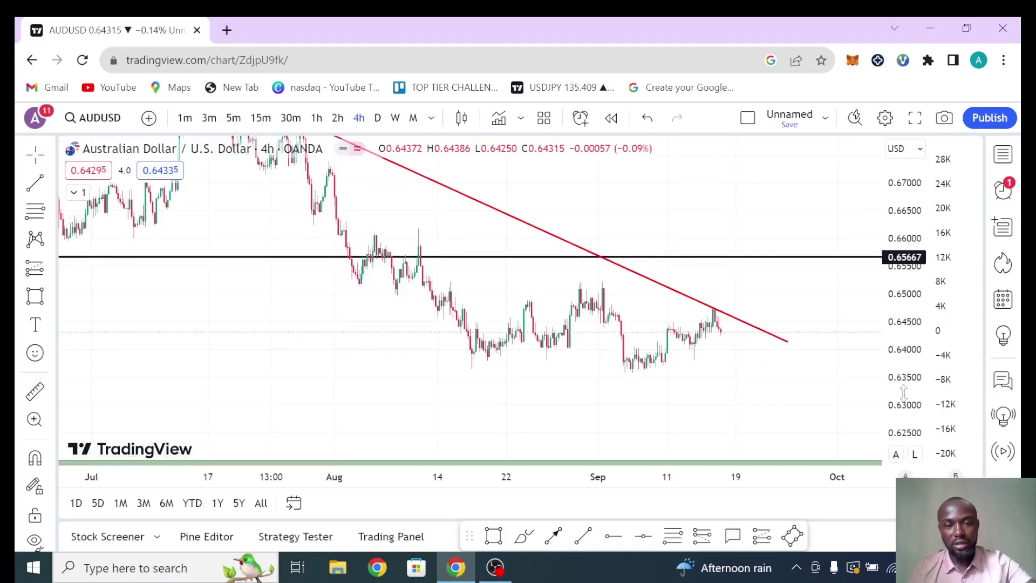
drag(738, 381, 749, 360)
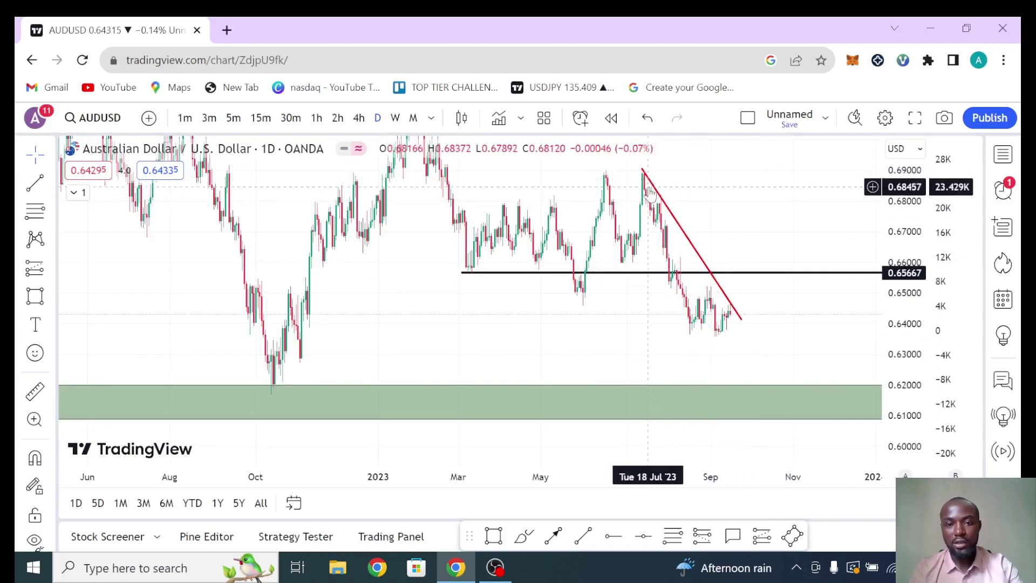
click(643, 169)
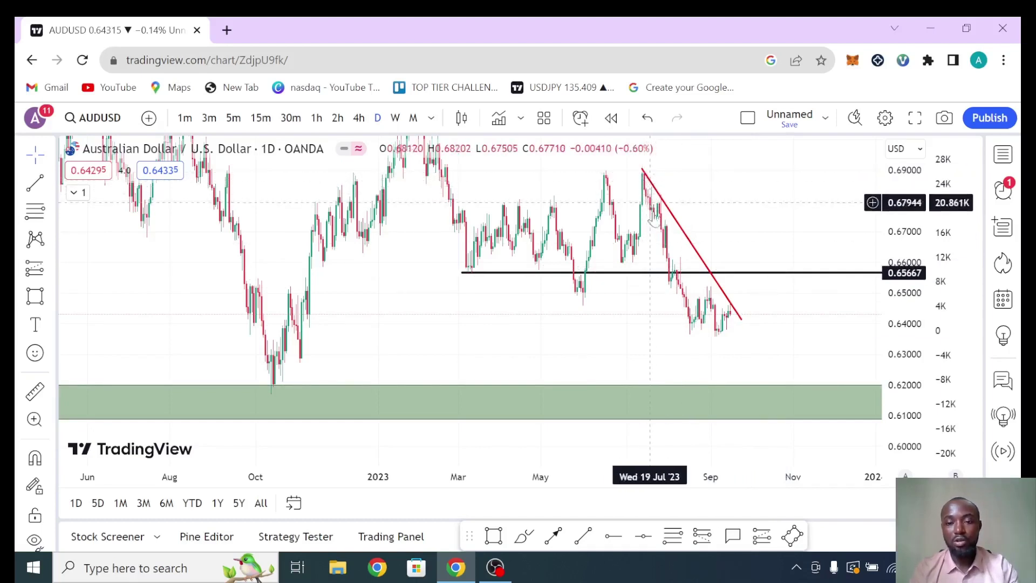
click(700, 328)
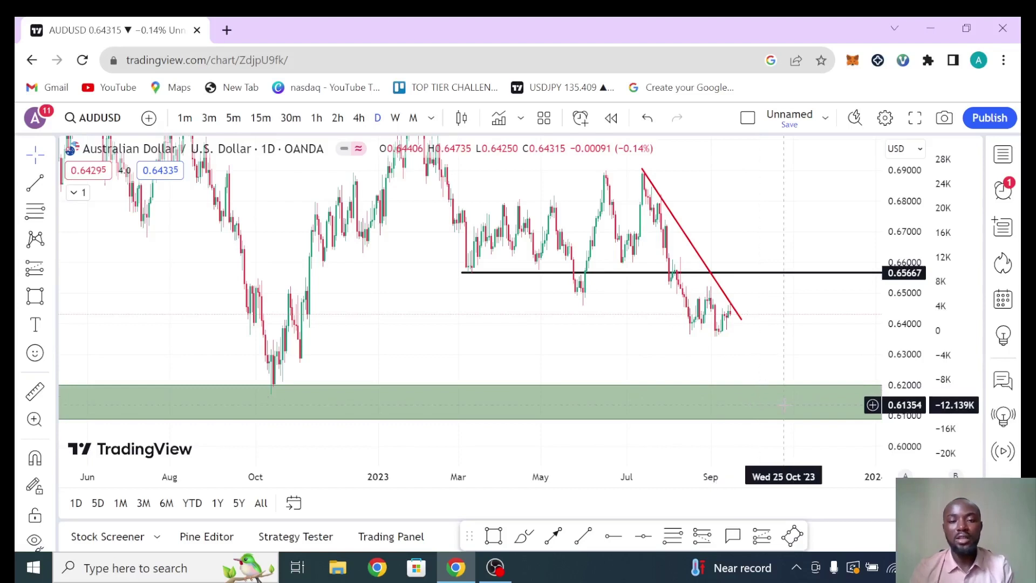
drag(898, 178, 899, 253)
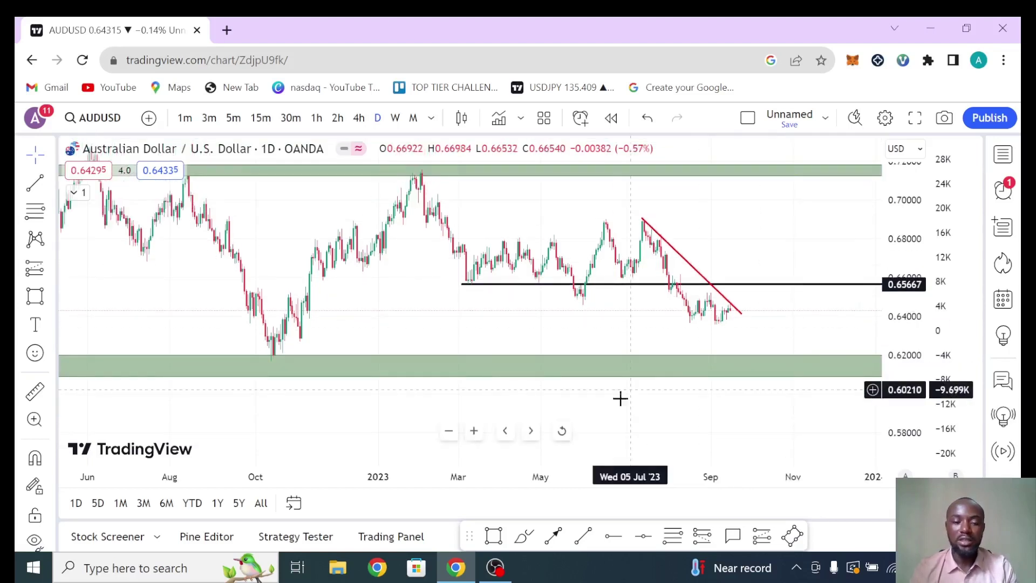
click(474, 430)
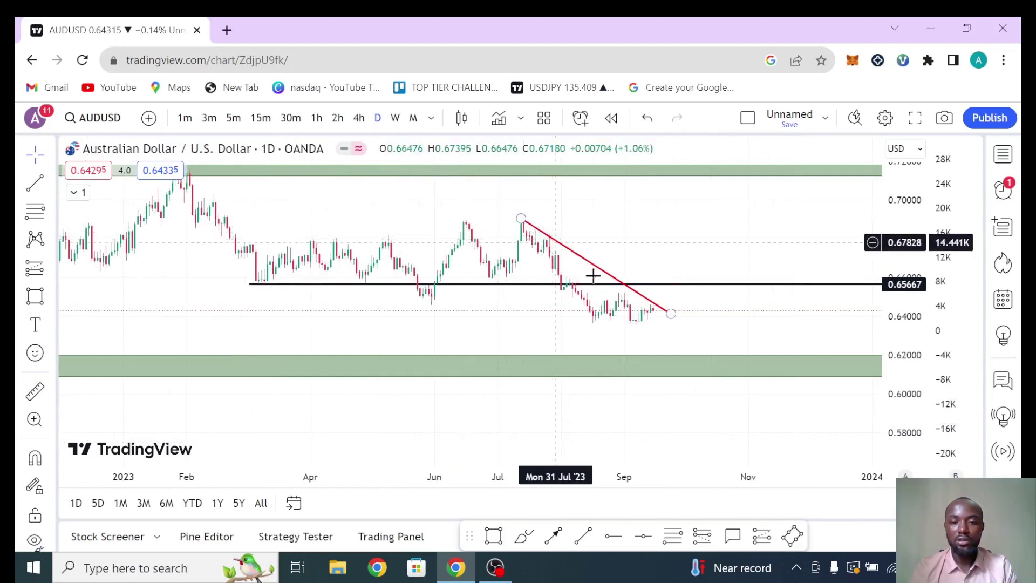
drag(899, 378, 897, 227)
scroll(747, 359, up, 1)
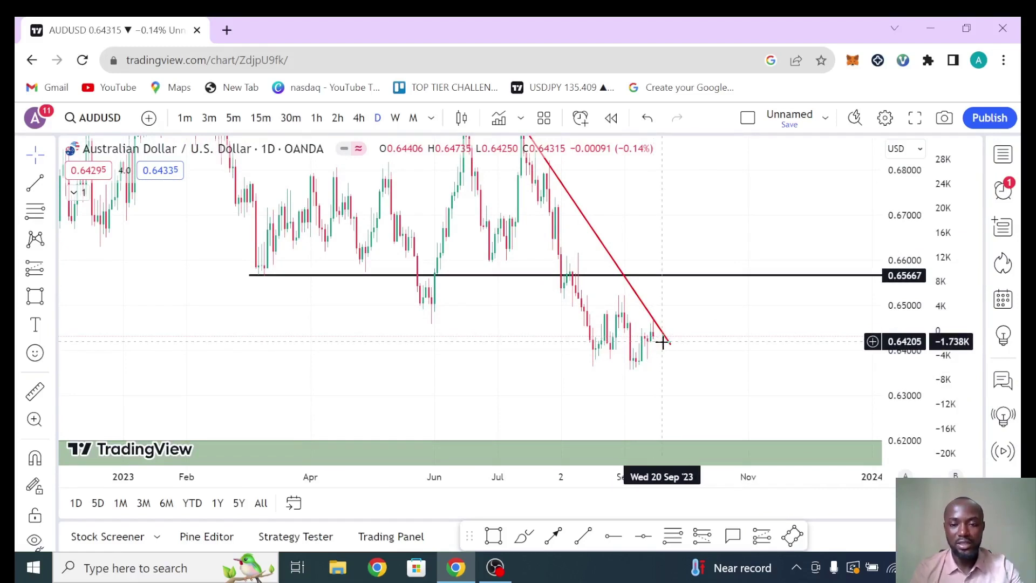
drag(933, 242, 933, 280)
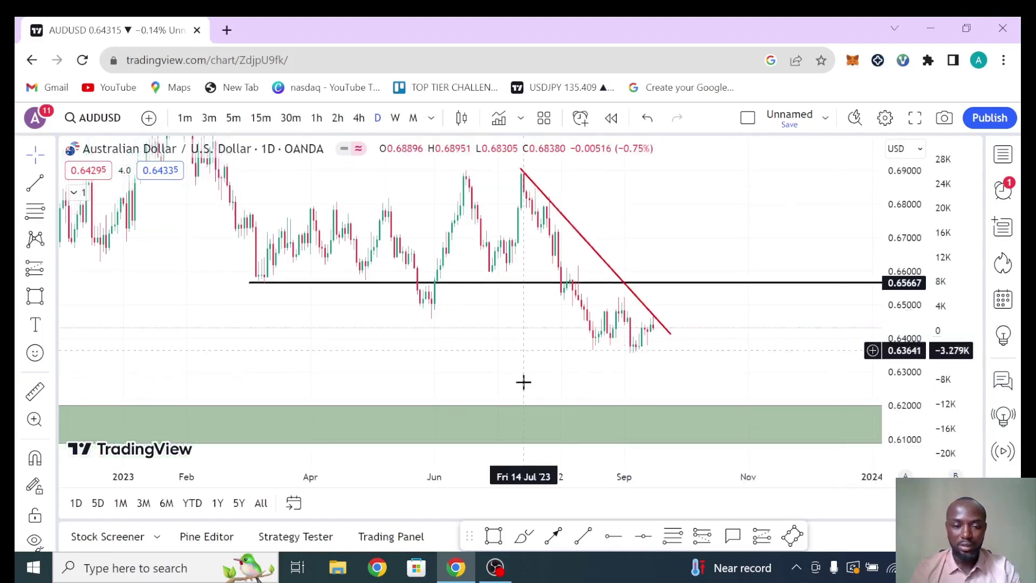
mouse_move(447, 448)
click(474, 430)
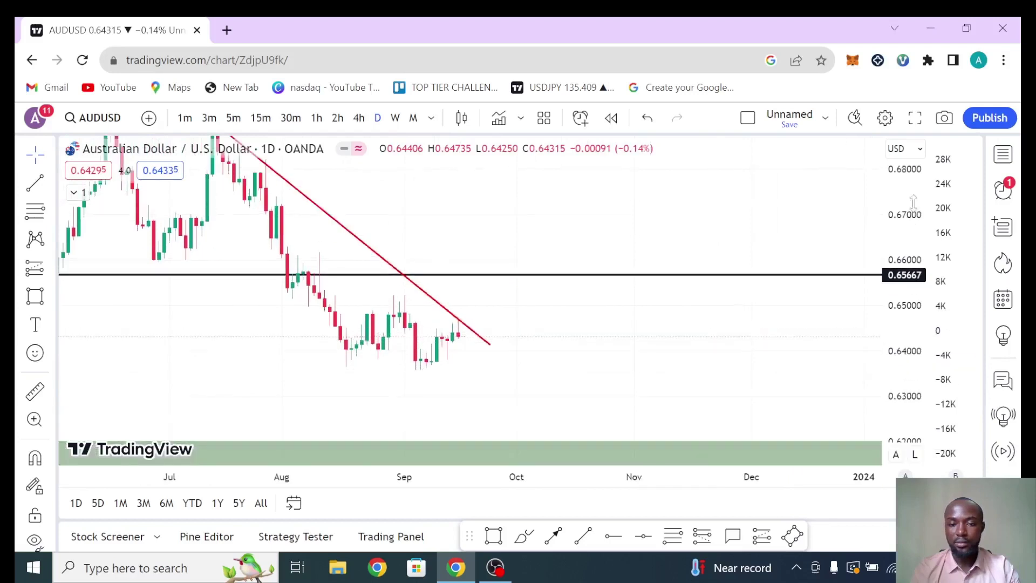
drag(770, 326, 853, 300)
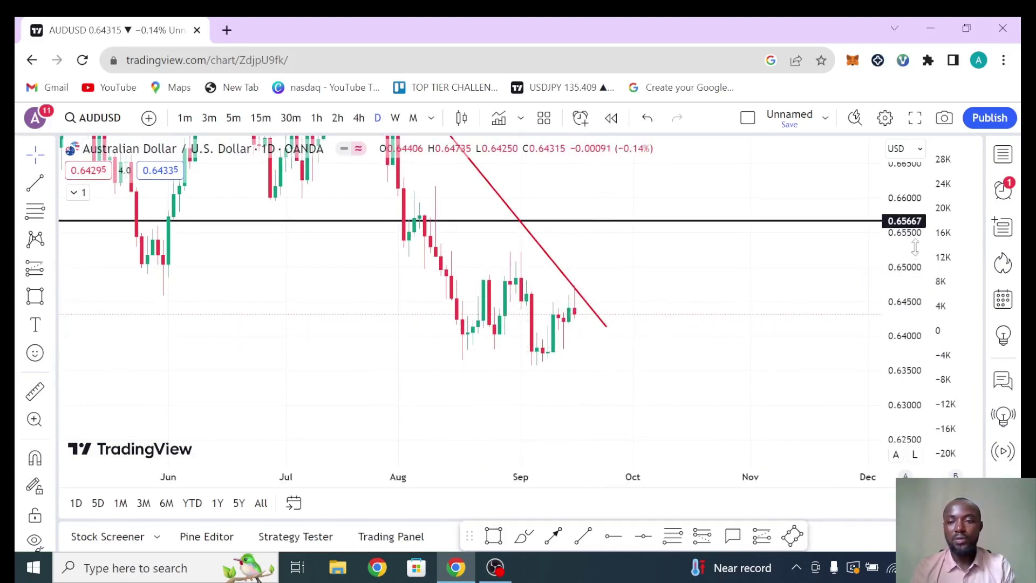
drag(916, 248, 915, 280)
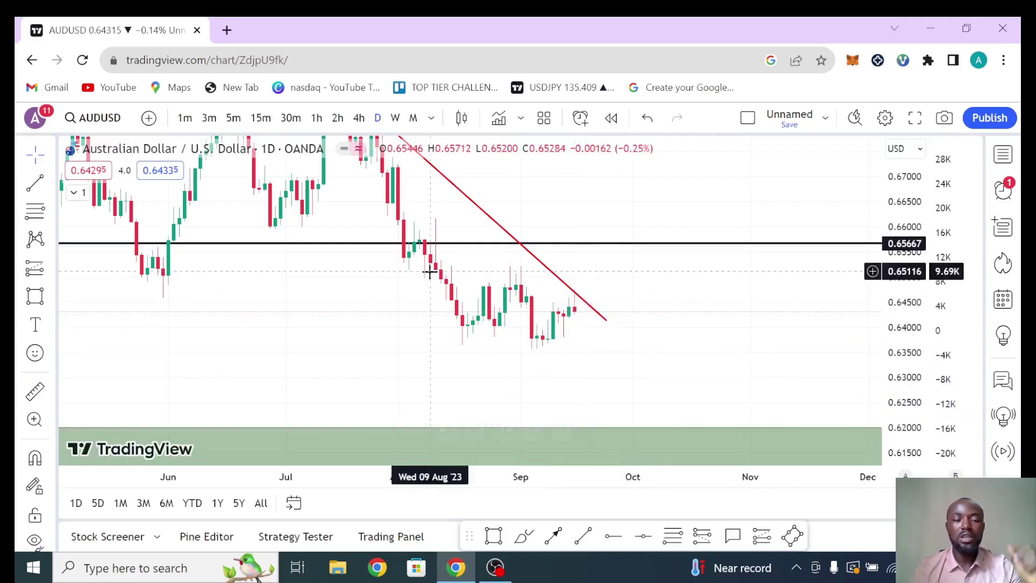
- Switch the chart to the 4-hour timeframe
click(362, 122)
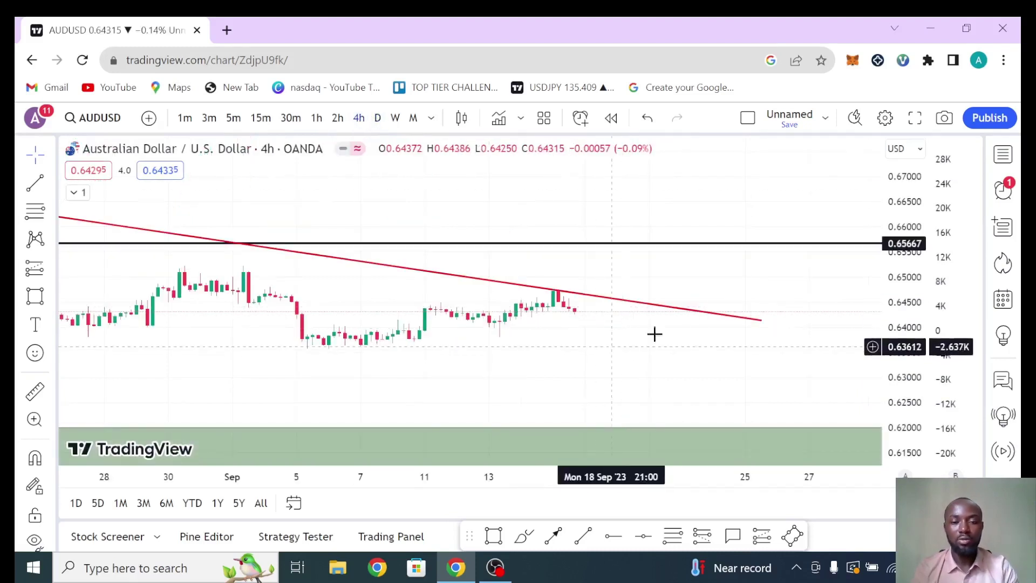
- Draw a horizontal ray at 0.63635 from the 16 August 2023 low on the 4-hour chart, under the September lows
drag(608, 347, 808, 301)
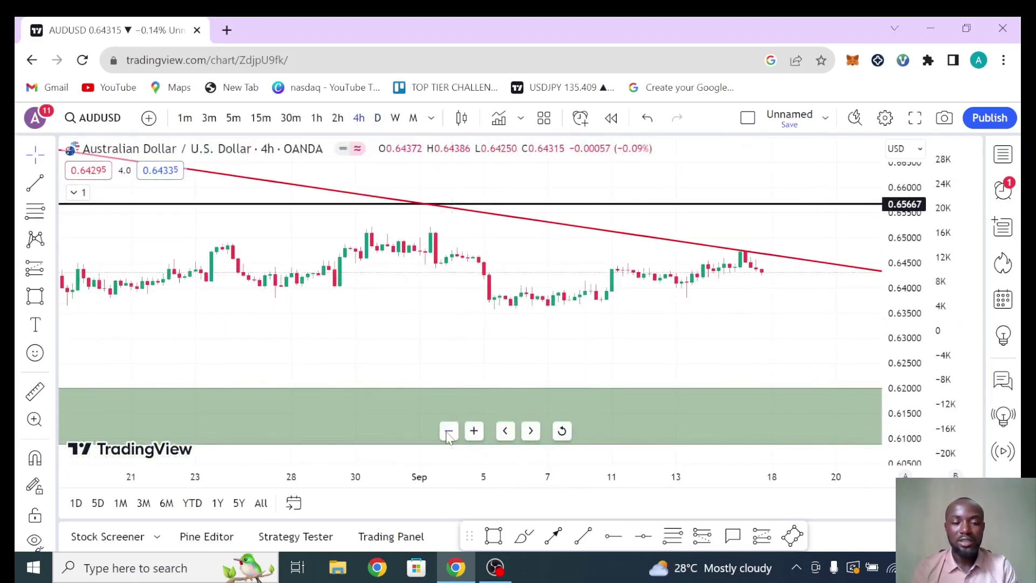
click(448, 431)
click(449, 431)
click(448, 431)
drag(728, 342, 614, 350)
drag(901, 365, 900, 334)
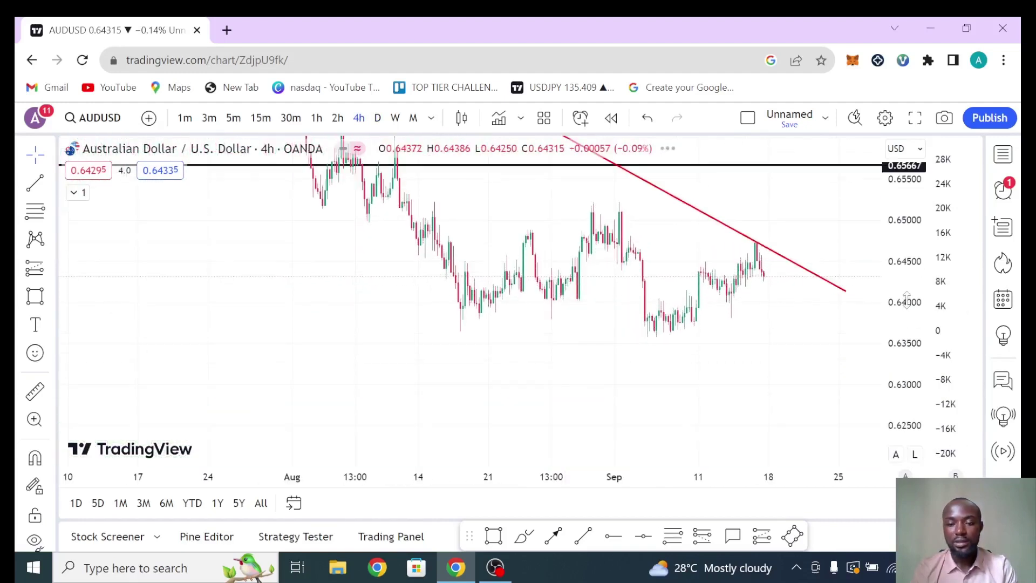
click(613, 536)
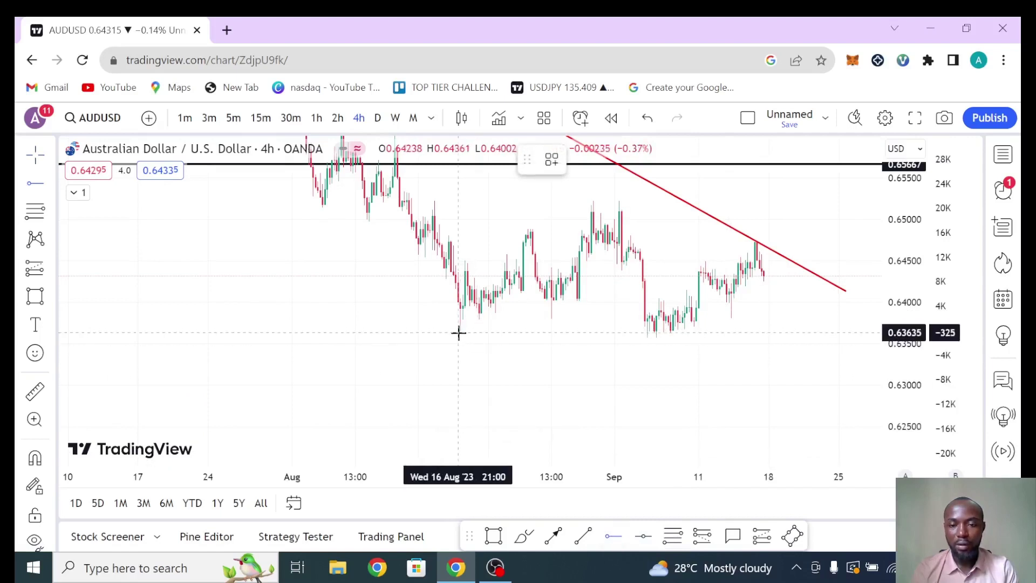
click(459, 333)
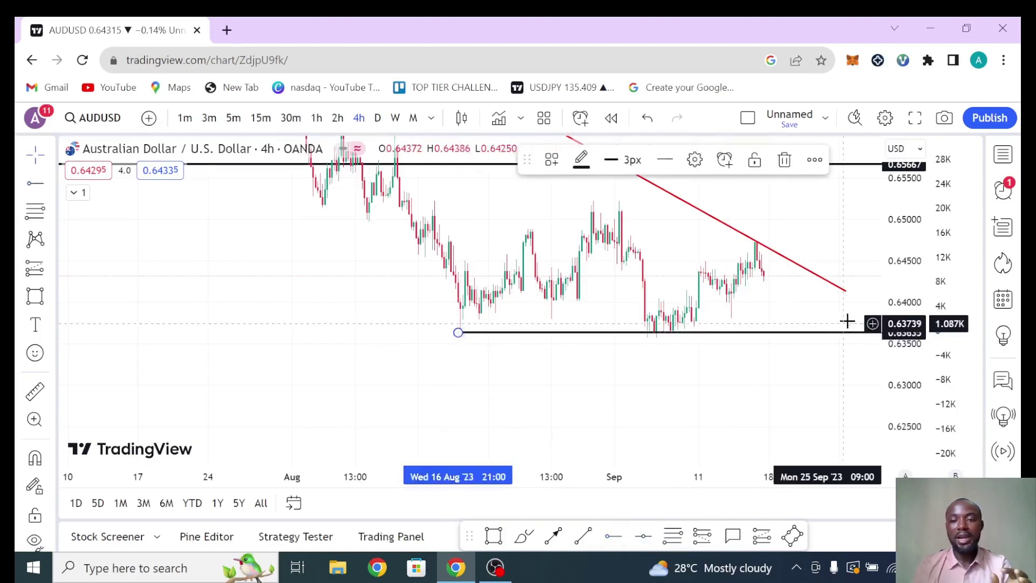
drag(900, 242, 907, 305)
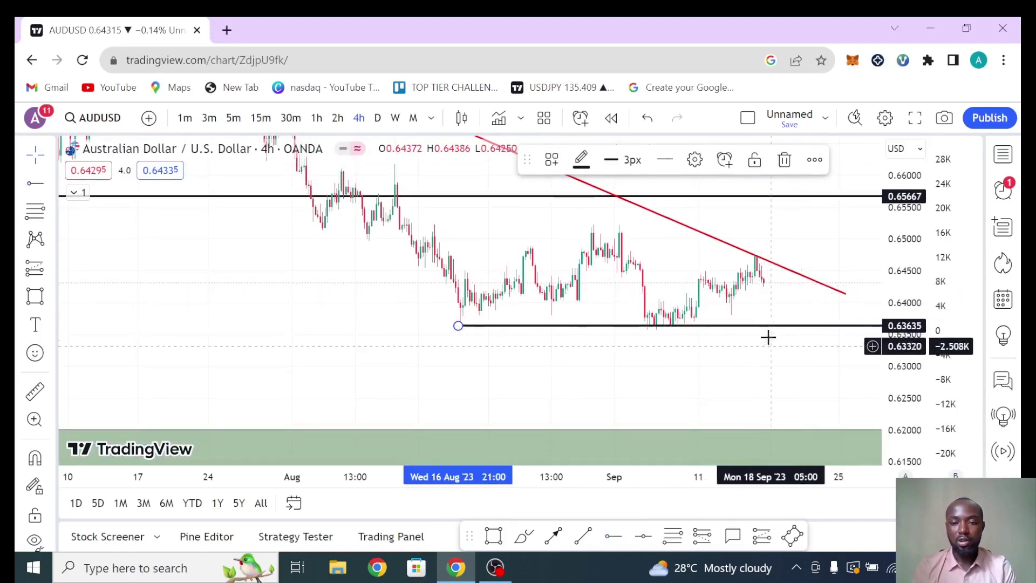
- Draw three arrows projecting a break below 0.63635: down to about 0.6284, up to about 0.6354, and down to about 0.6190
click(714, 346)
drag(714, 346, 685, 275)
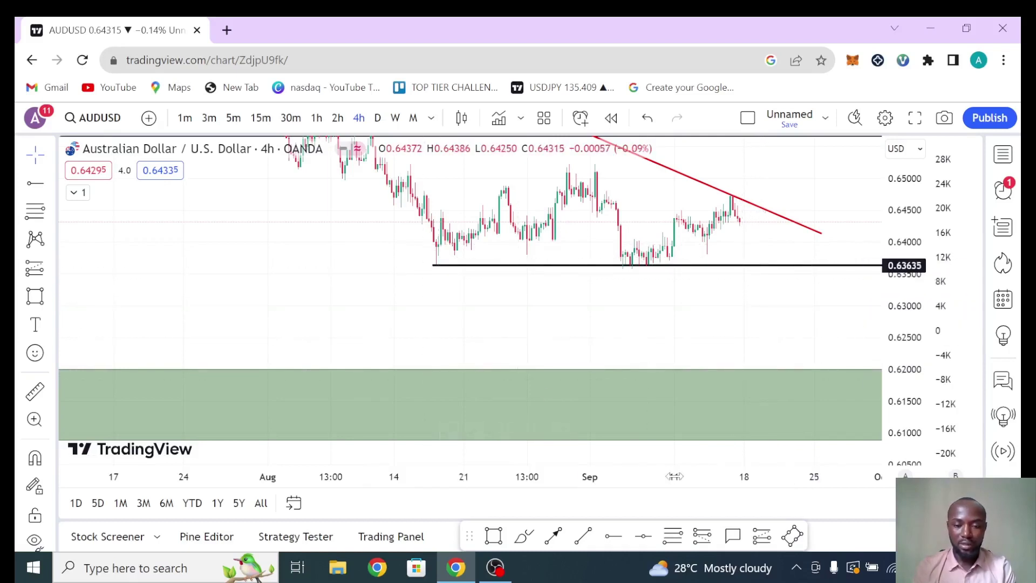
click(556, 537)
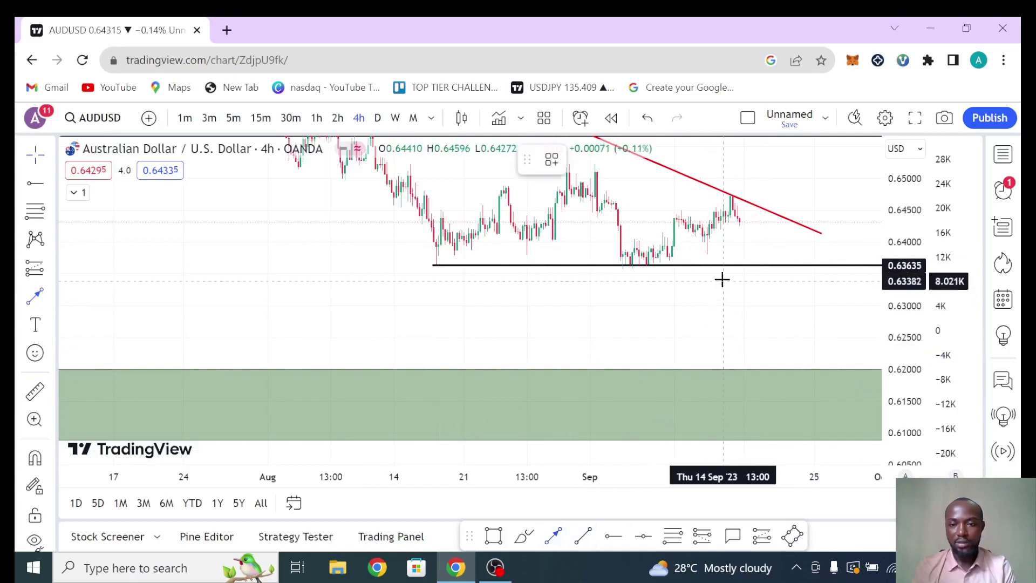
click(730, 287)
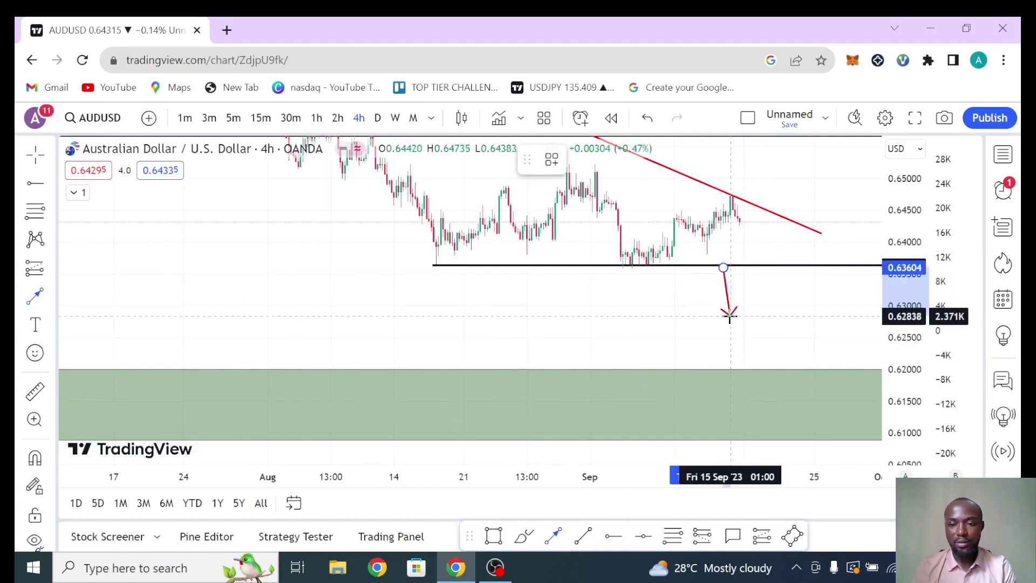
click(730, 316)
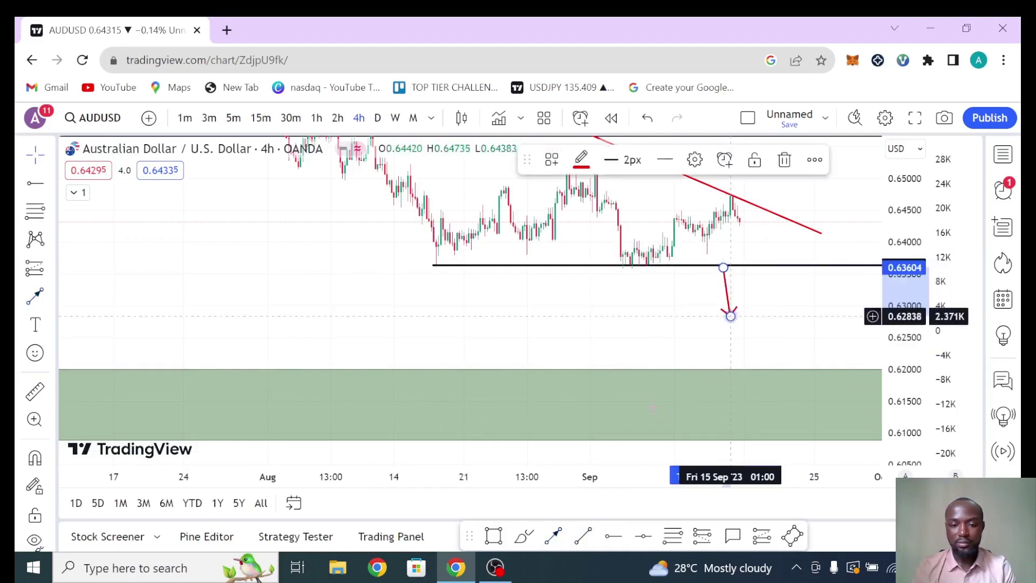
click(556, 537)
click(737, 315)
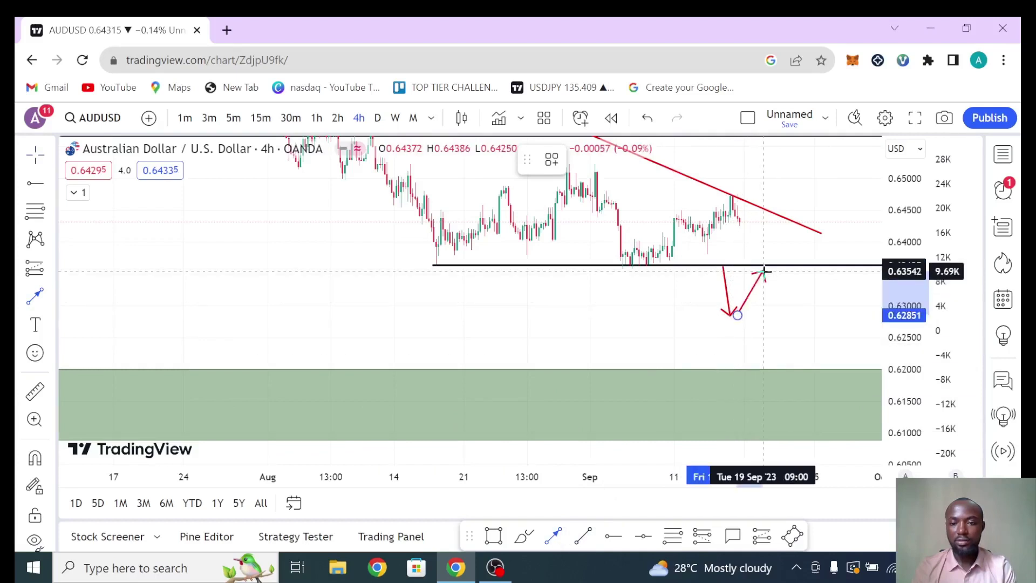
click(764, 270)
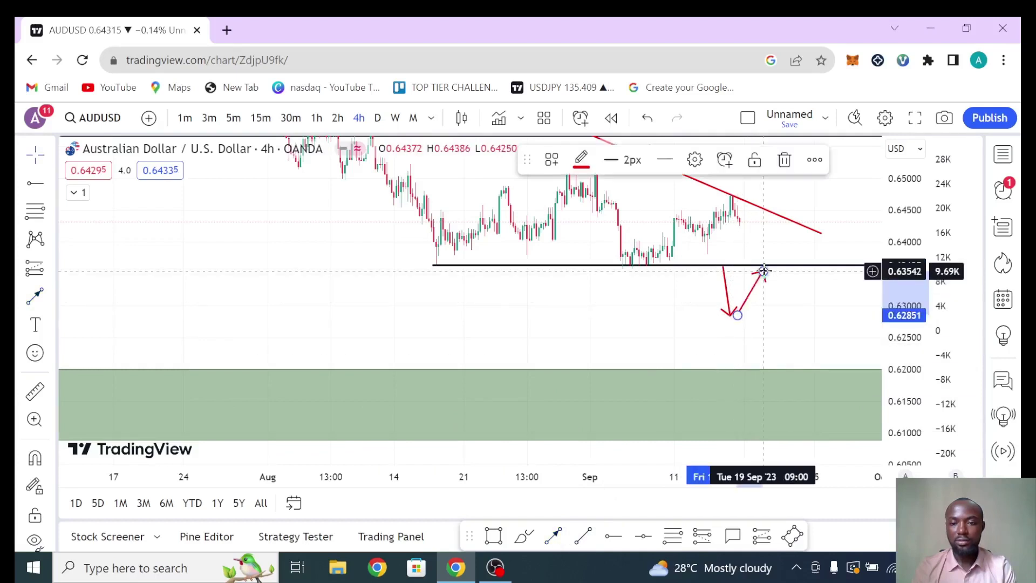
click(555, 537)
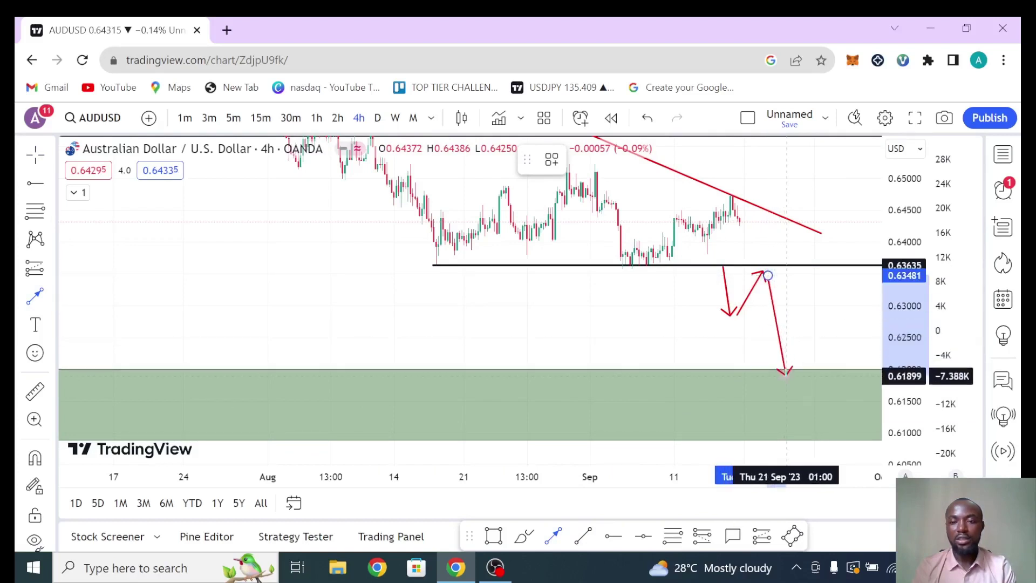
click(787, 375)
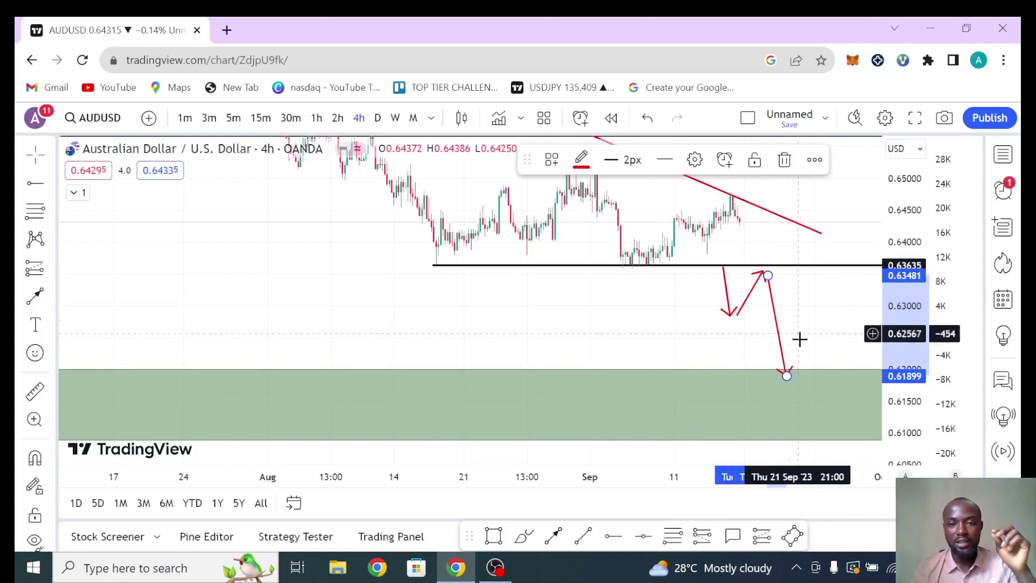
- Delete the three projection arrows below the 0.63635 level
click(728, 302)
click(784, 160)
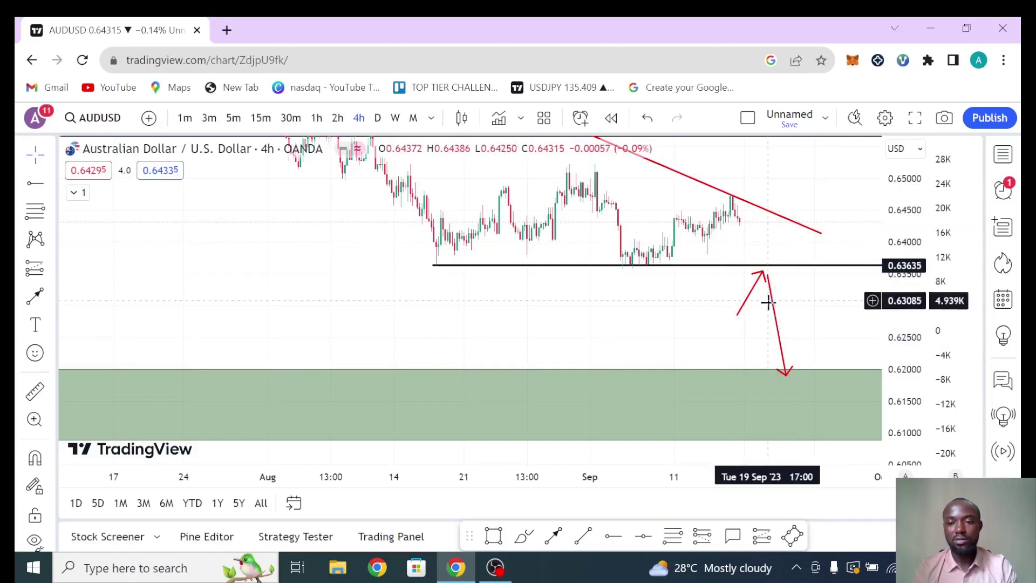
click(754, 300)
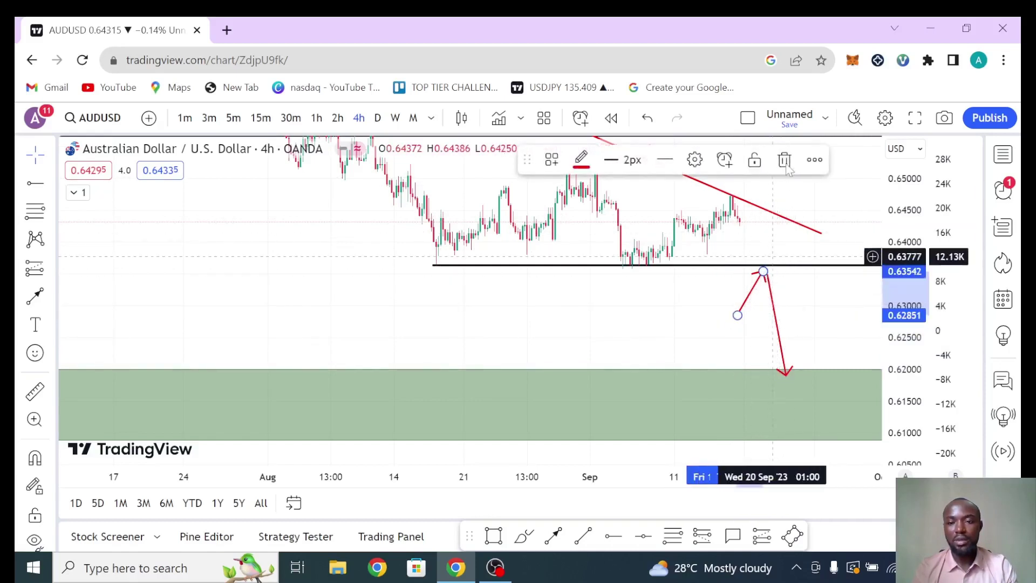
key(Delete)
click(780, 334)
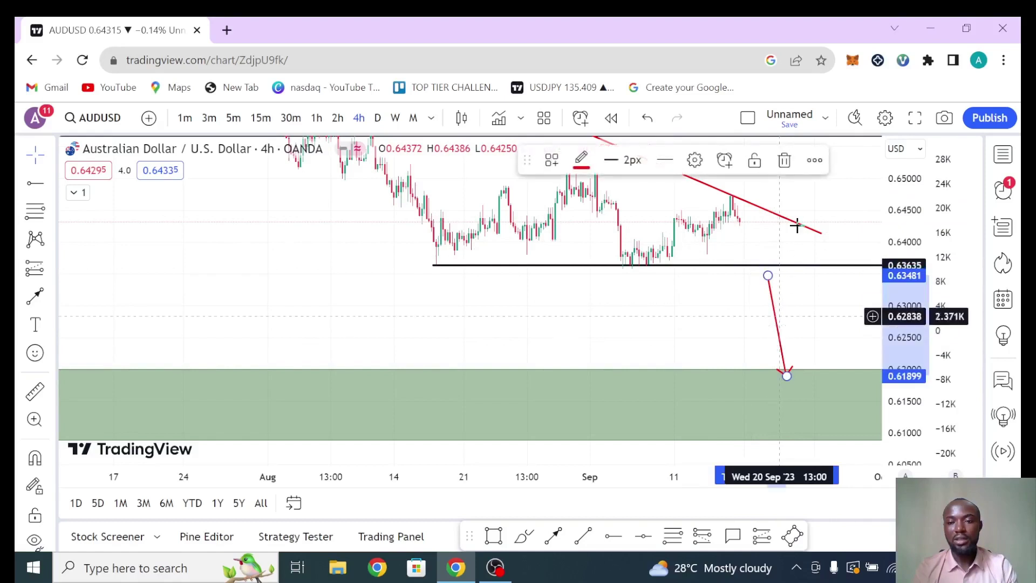
click(784, 159)
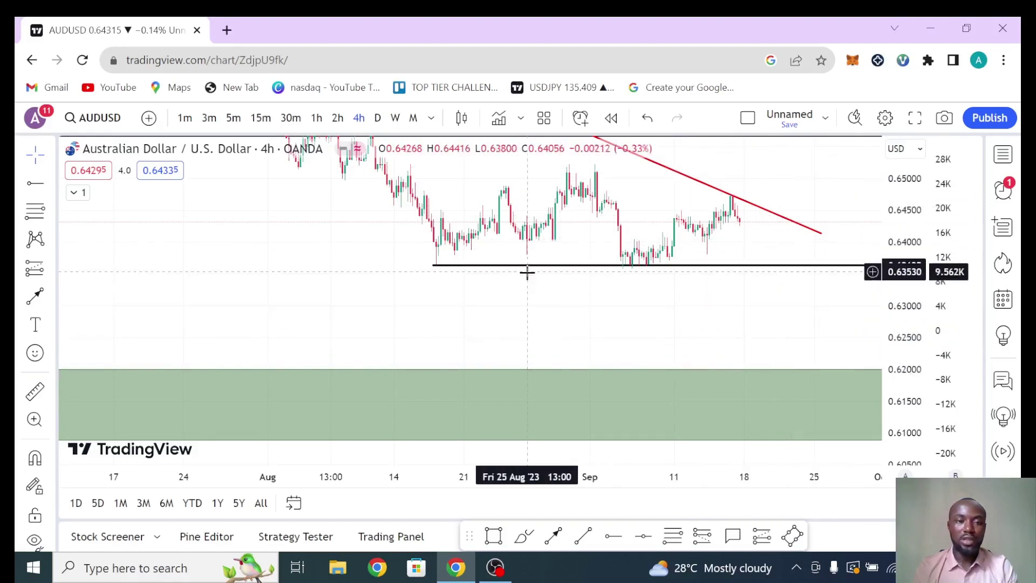
- Draw a rising trend line under the September lows from about 0.6357 on 7 September to about 0.6478 on 21 September 2023
click(582, 536)
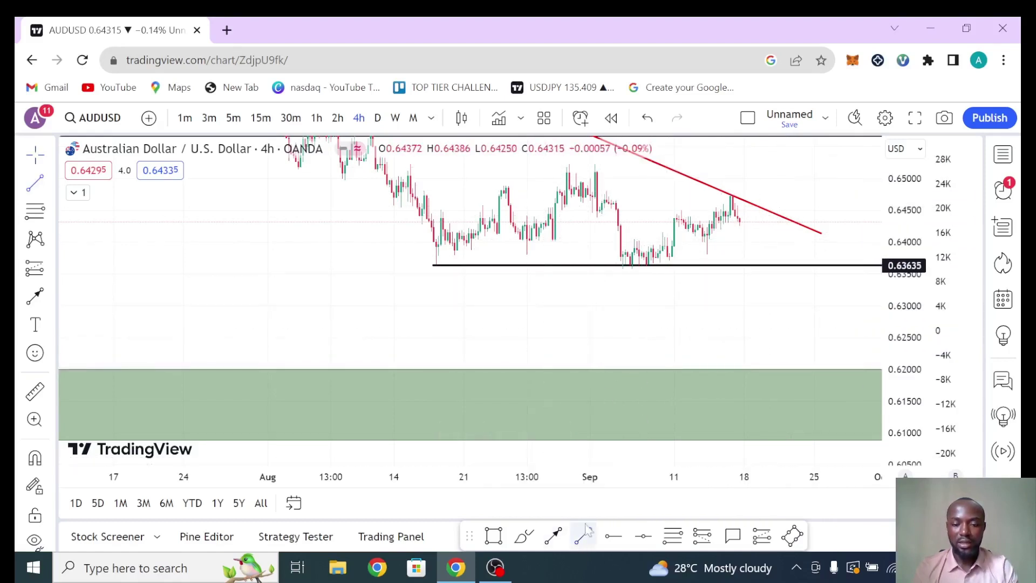
click(651, 269)
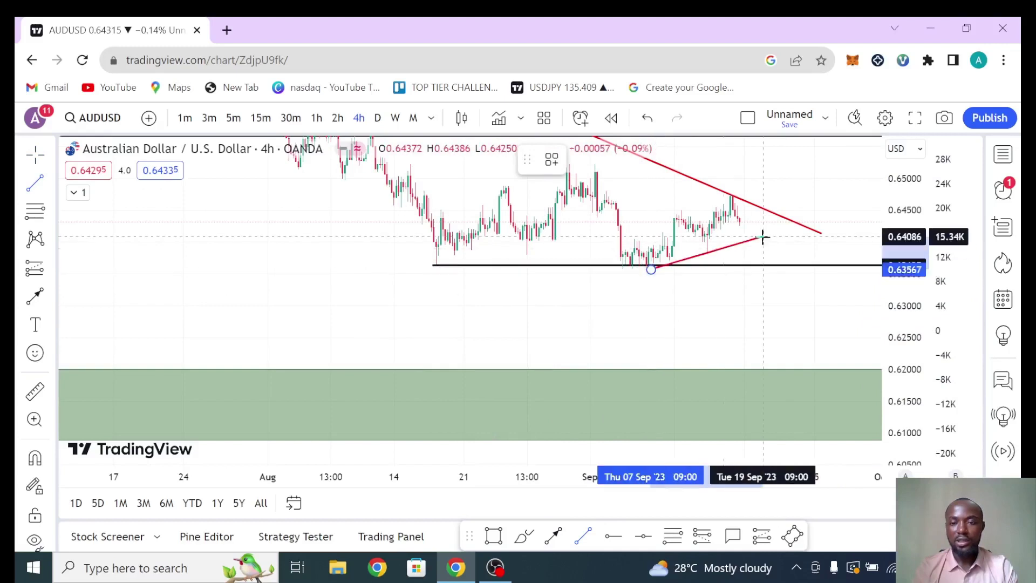
click(791, 192)
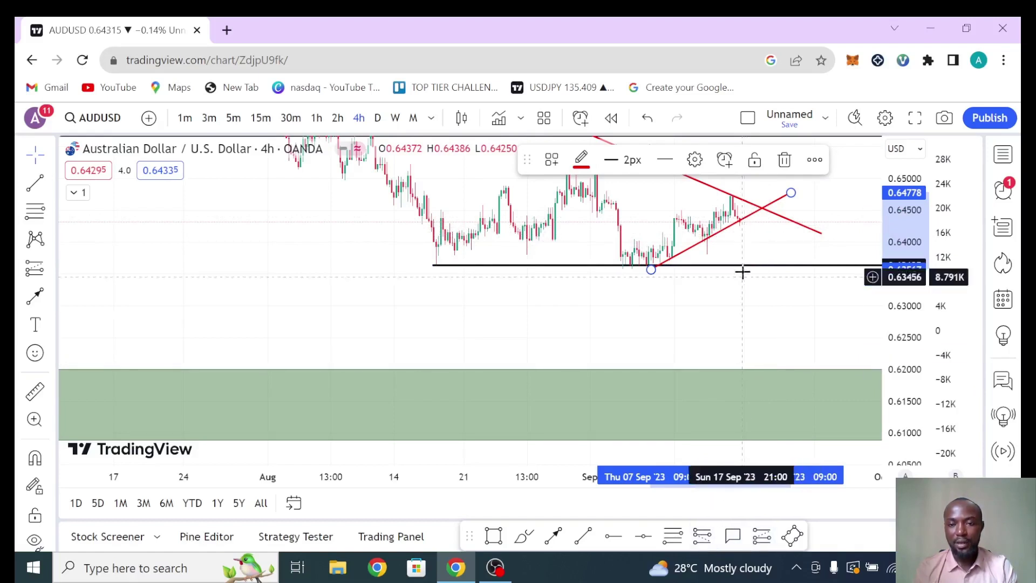
click(743, 229)
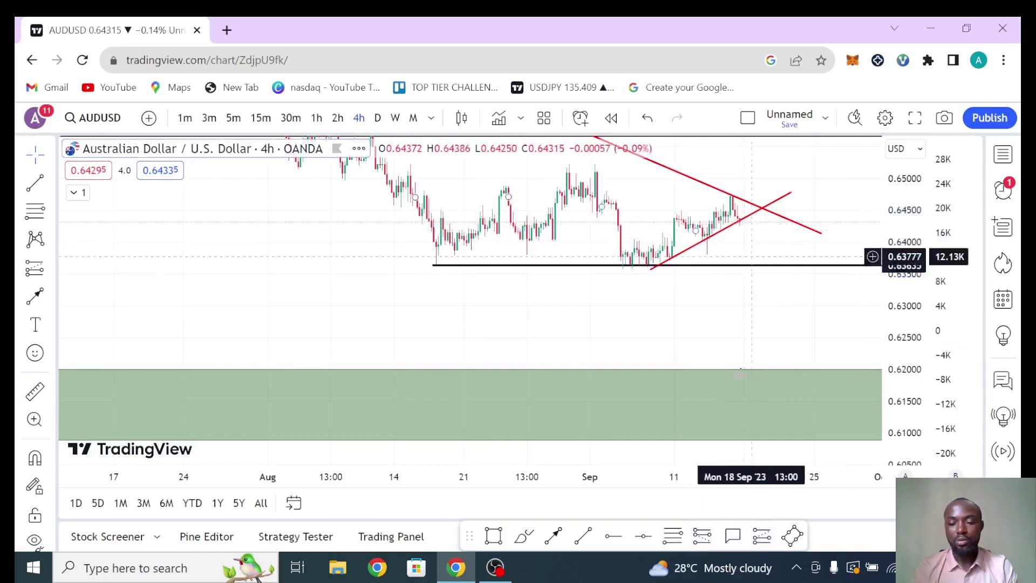
- Place a short position with entry at 0.64271, stop at 0.65000 and target at 0.63530, and narrow its time span
click(704, 537)
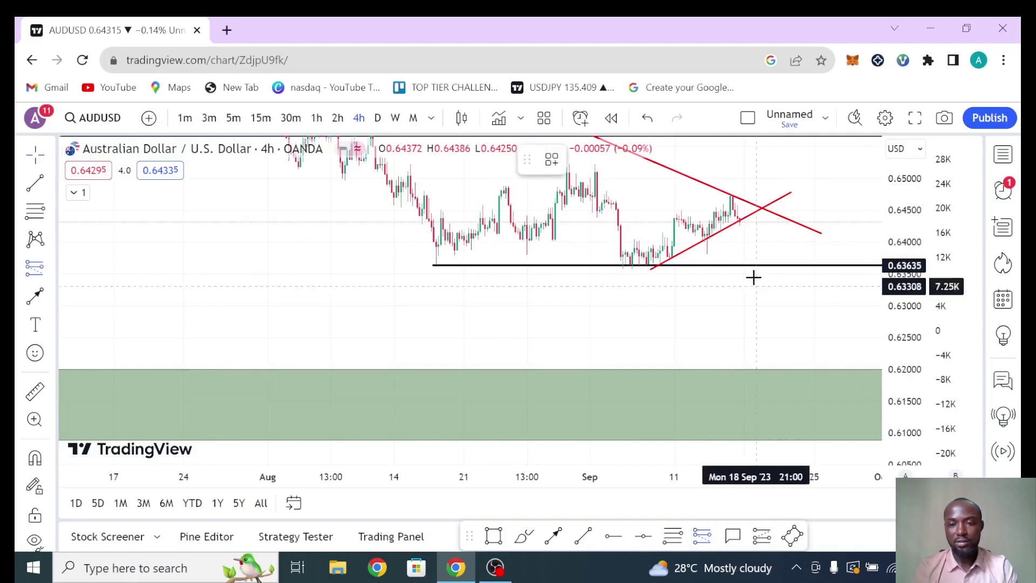
click(743, 226)
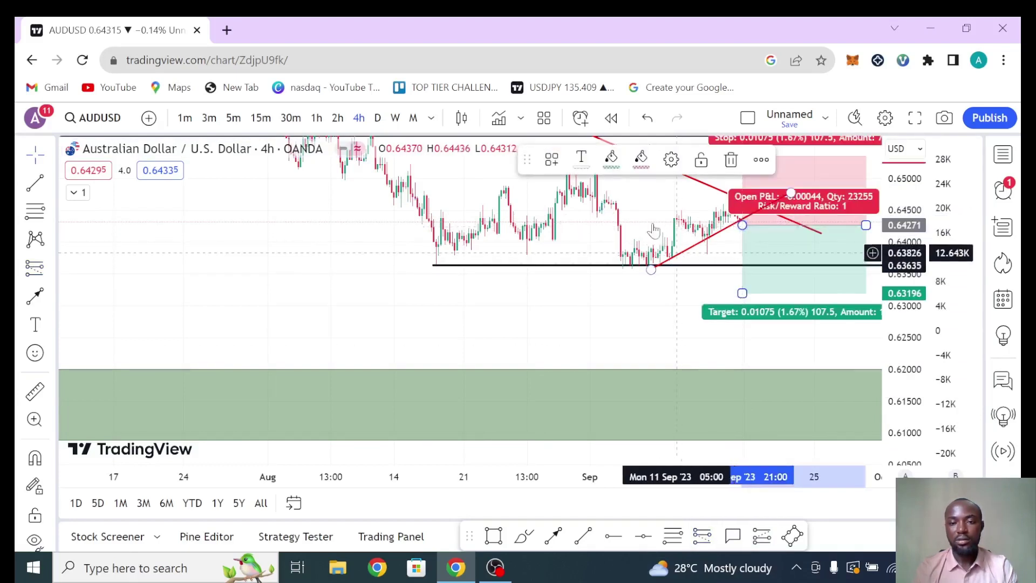
drag(624, 246, 609, 259)
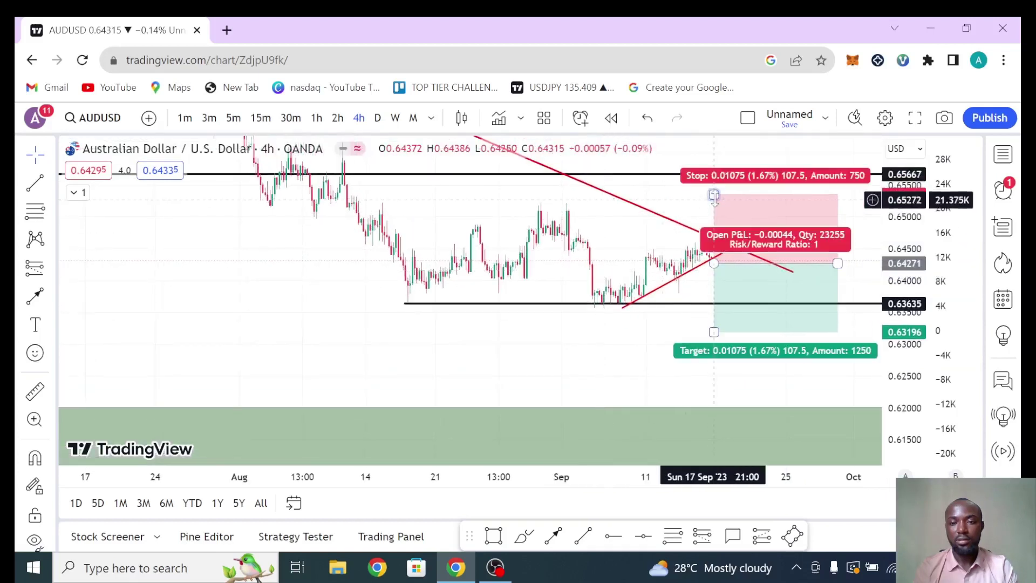
drag(712, 193, 710, 217)
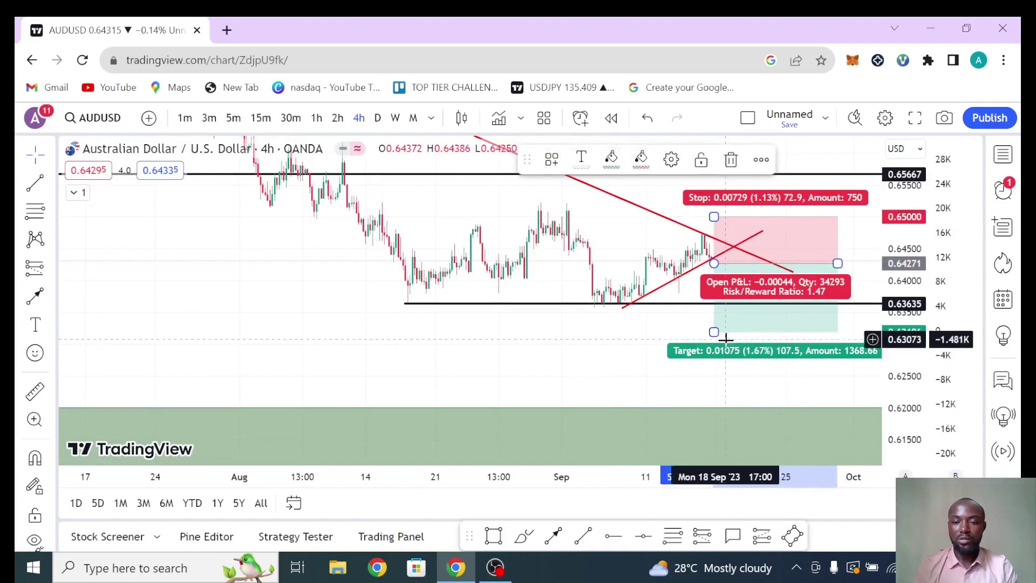
drag(714, 331, 715, 310)
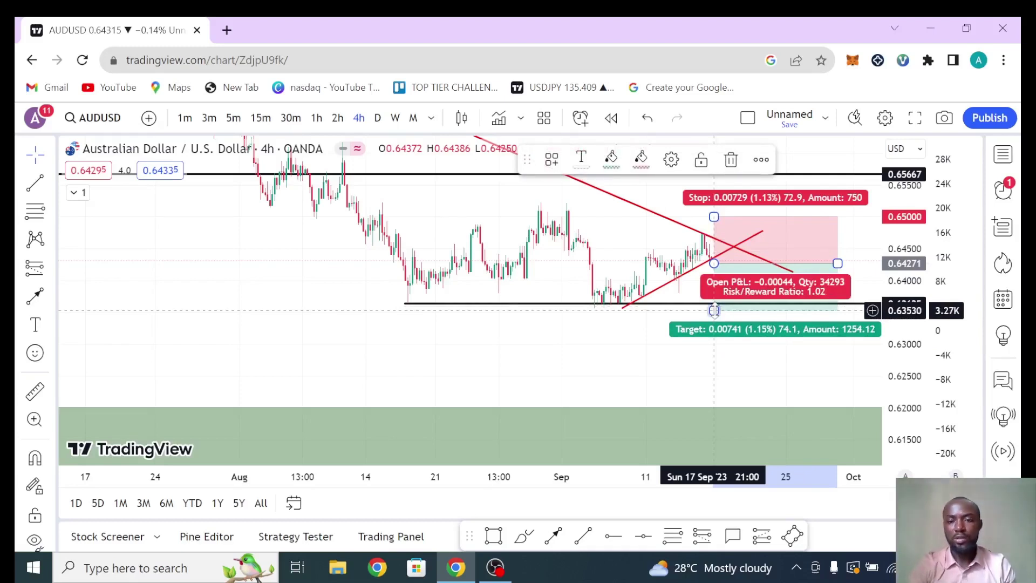
drag(837, 264, 796, 264)
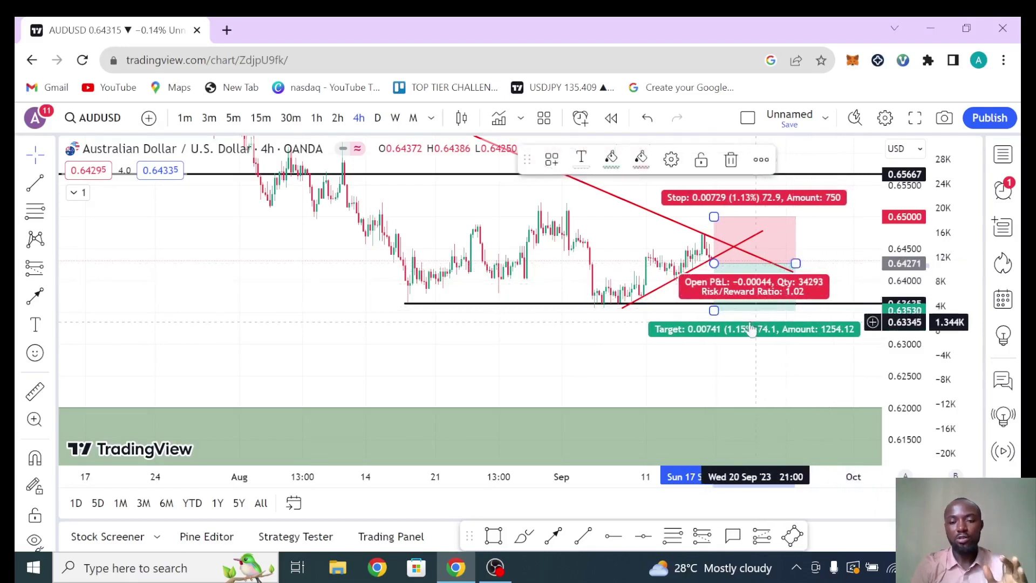
- Delete the short position and the rising trend line under the September lows
click(733, 157)
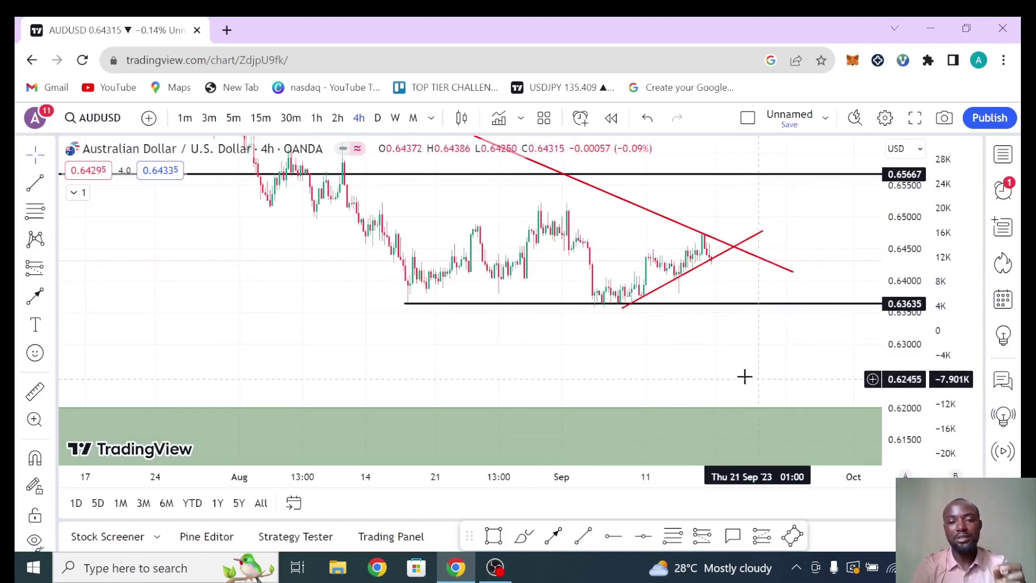
click(668, 285)
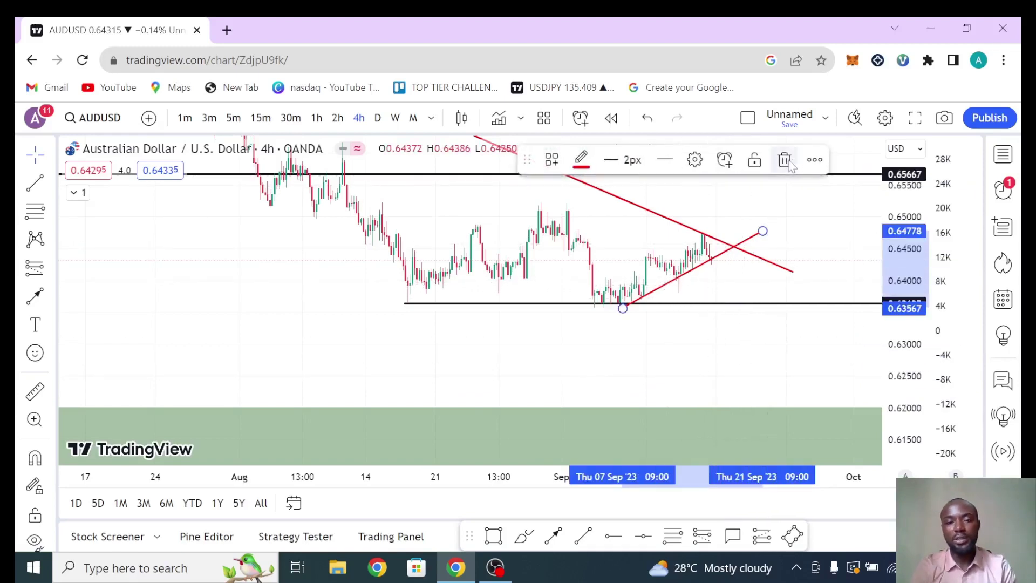
click(785, 160)
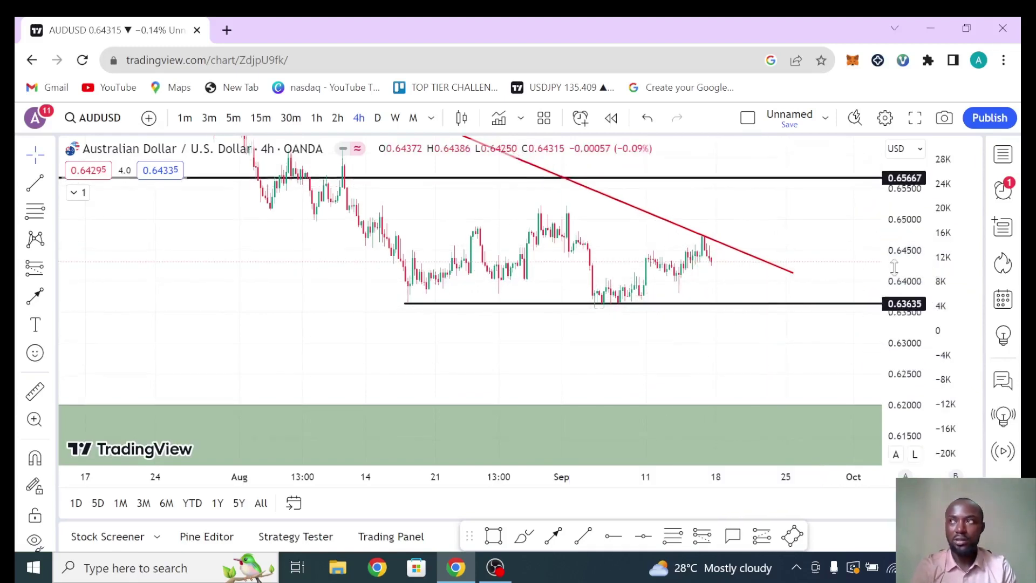
- Switch AUDUSD to the daily timeframe and examine price against the descending trend line, the 0.63635 level and the lower zone
drag(894, 252, 662, 289)
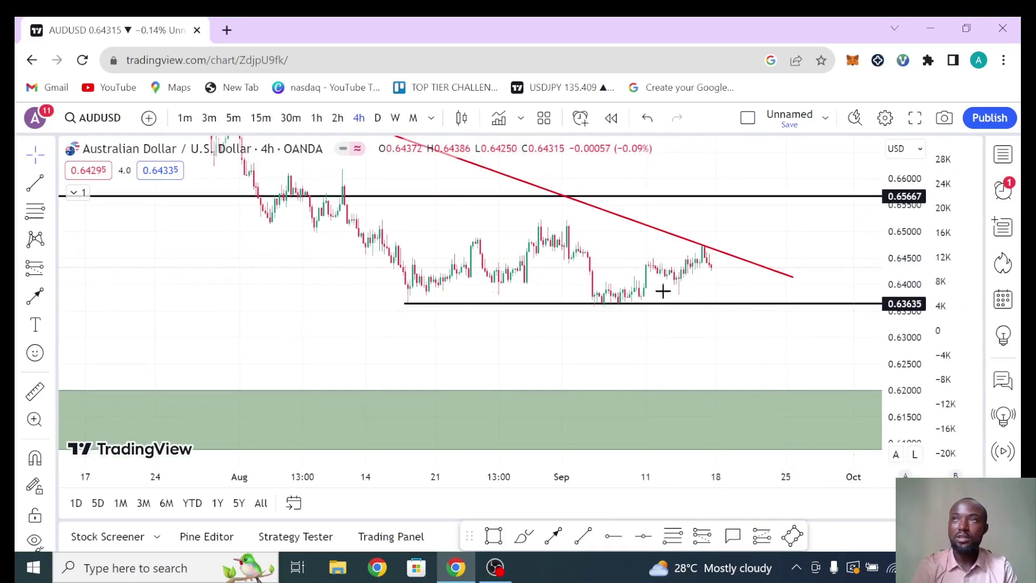
click(377, 119)
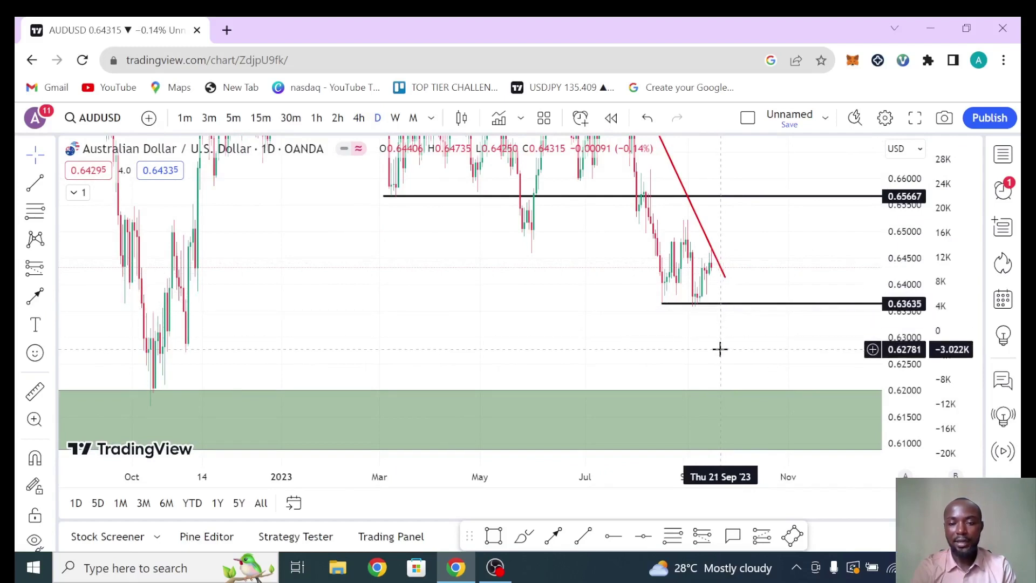
drag(896, 254, 882, 335)
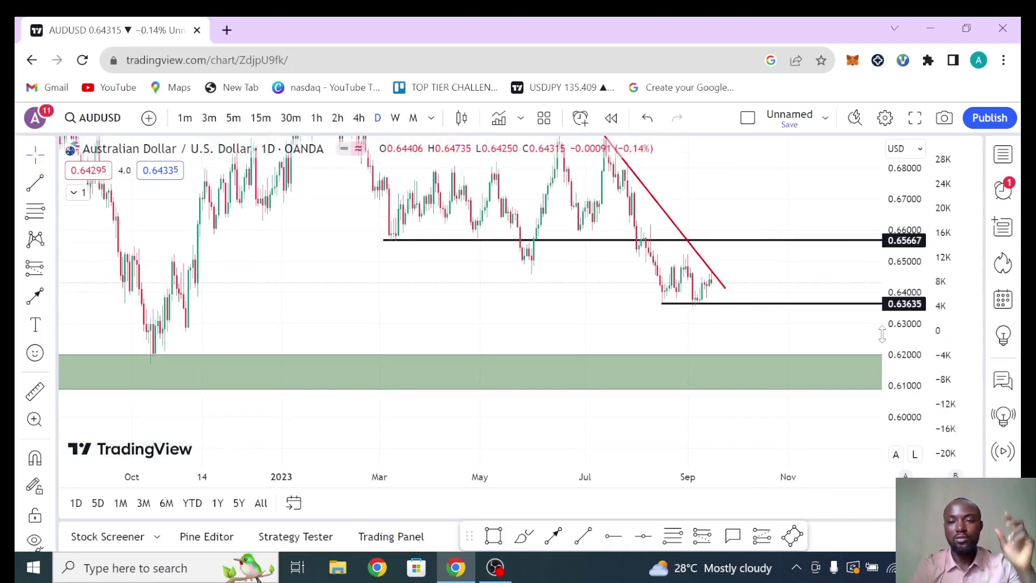
- Open the watchlist and load the GBPUSD chart
click(1001, 160)
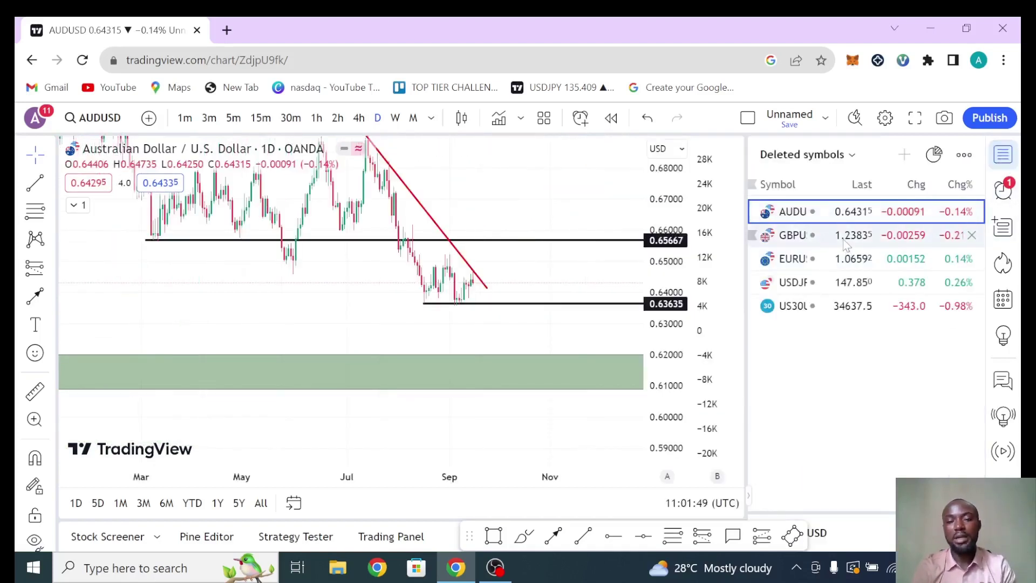
click(846, 241)
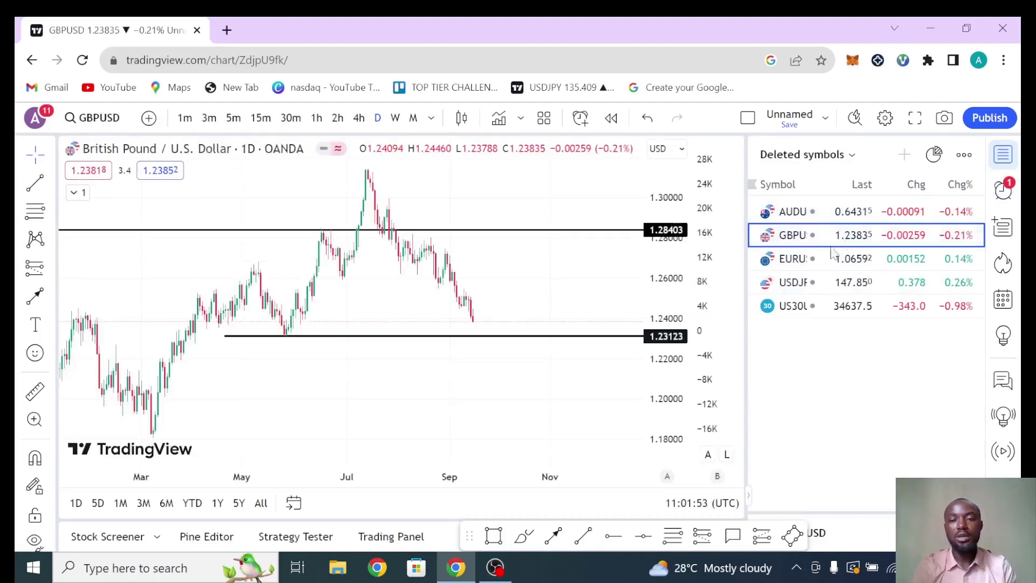
- Close the watchlist and delete the horizontal line at 1.28403 from the GBPUSD chart
click(1004, 156)
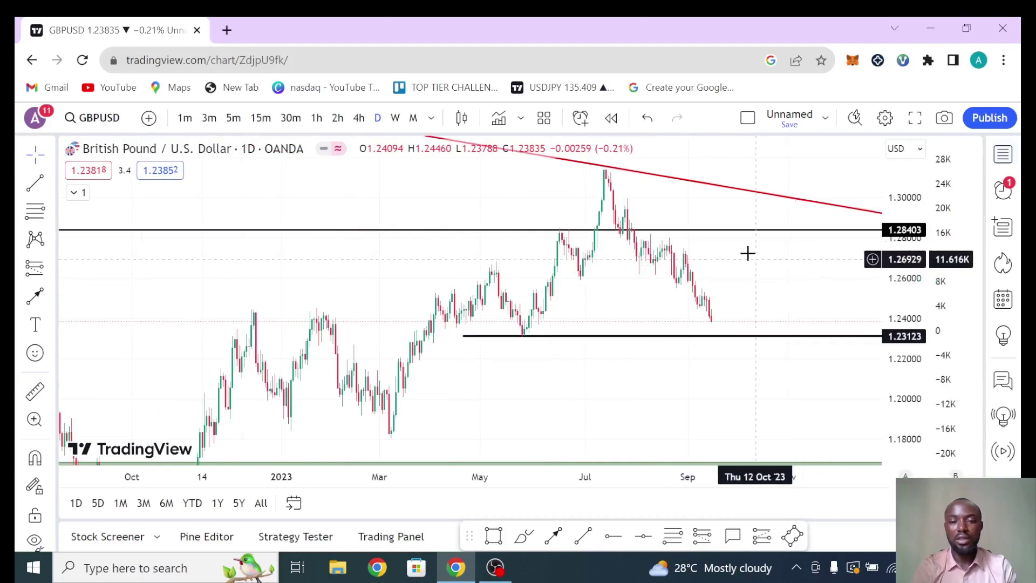
click(725, 233)
click(784, 160)
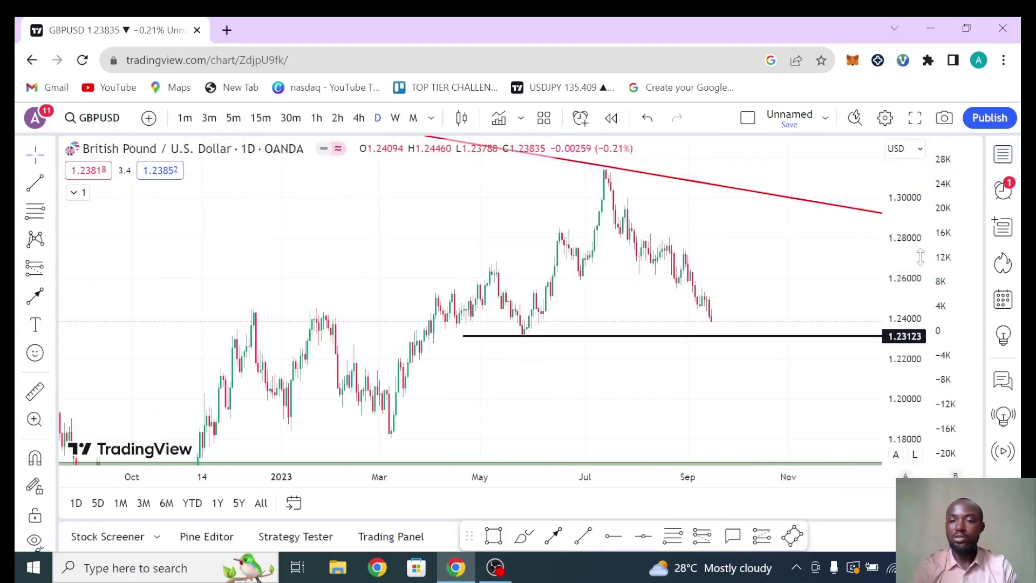
drag(918, 261, 917, 289)
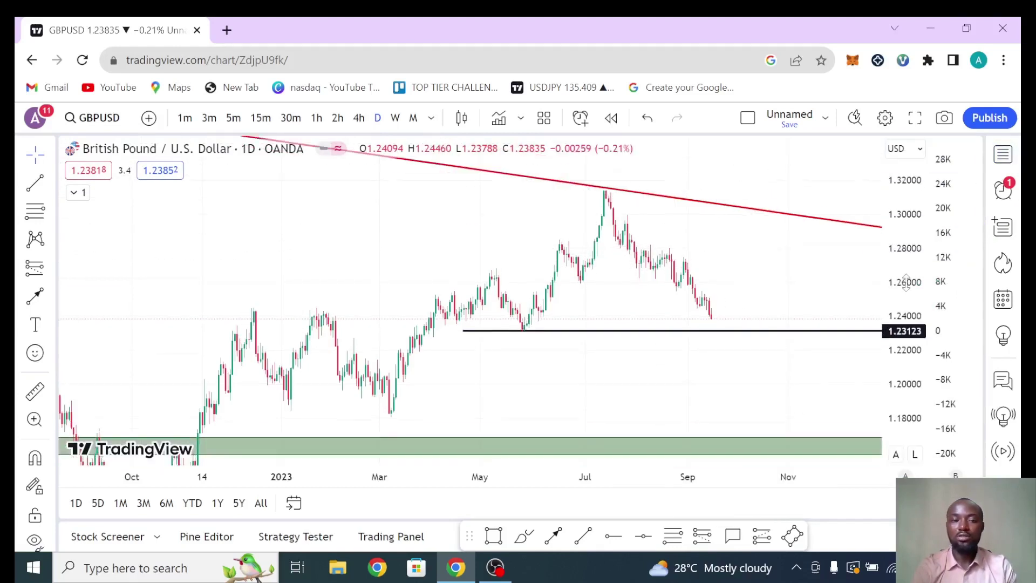
- Switch GBPUSD to the monthly timeframe and delete the horizontal line at 1.23123
click(413, 119)
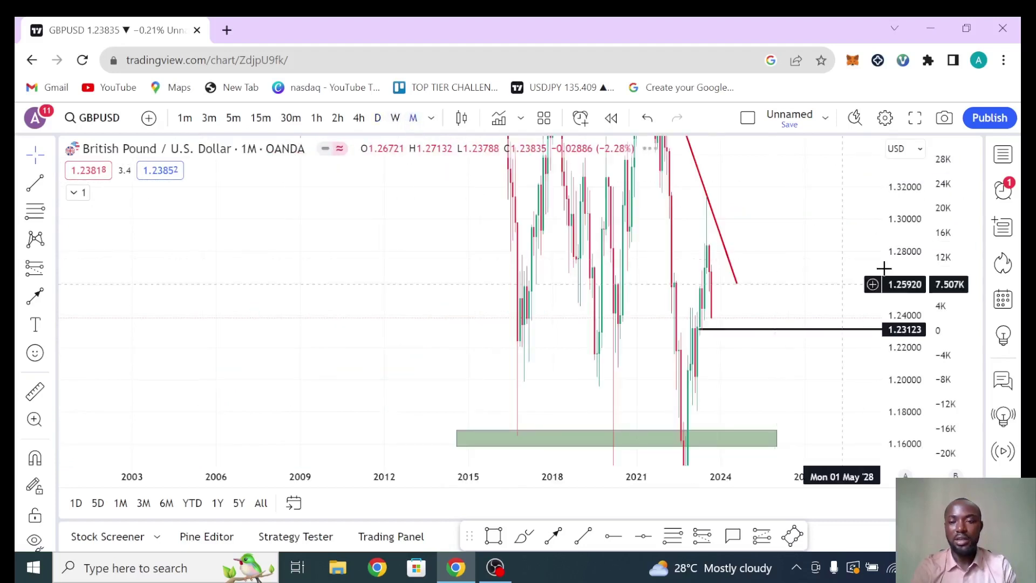
drag(909, 329, 926, 448)
drag(906, 232, 912, 360)
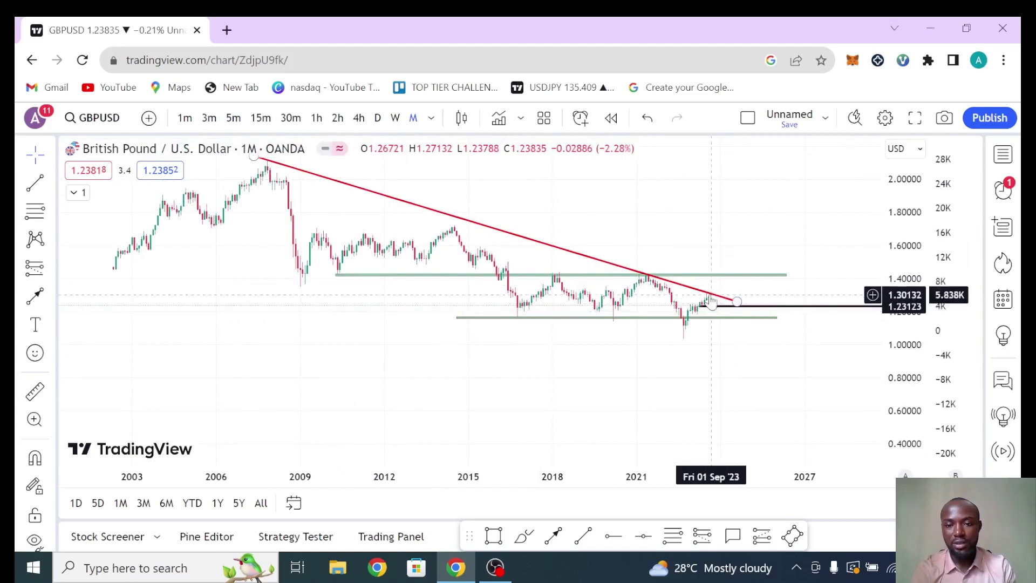
drag(914, 361, 924, 263)
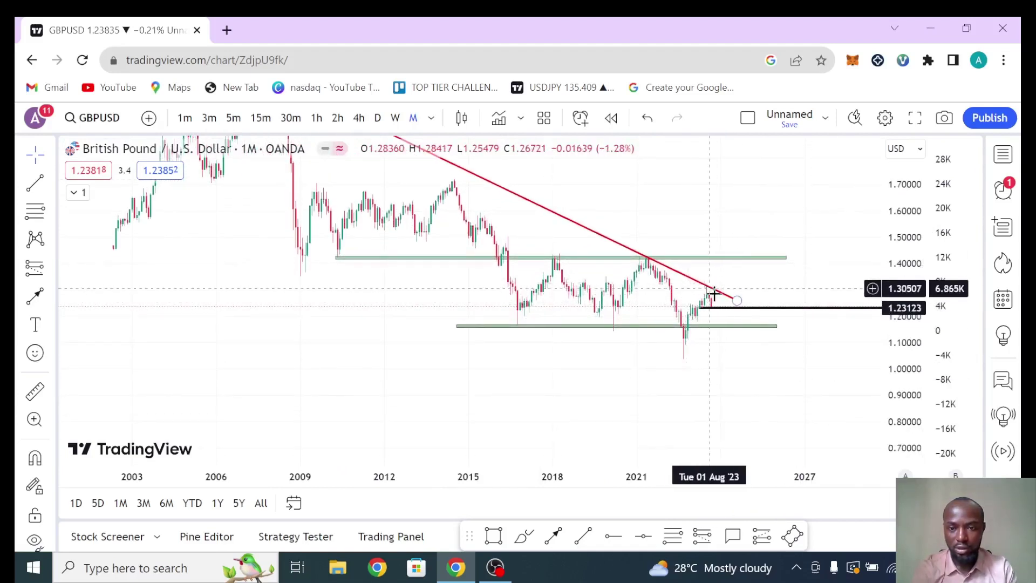
drag(912, 381, 914, 351)
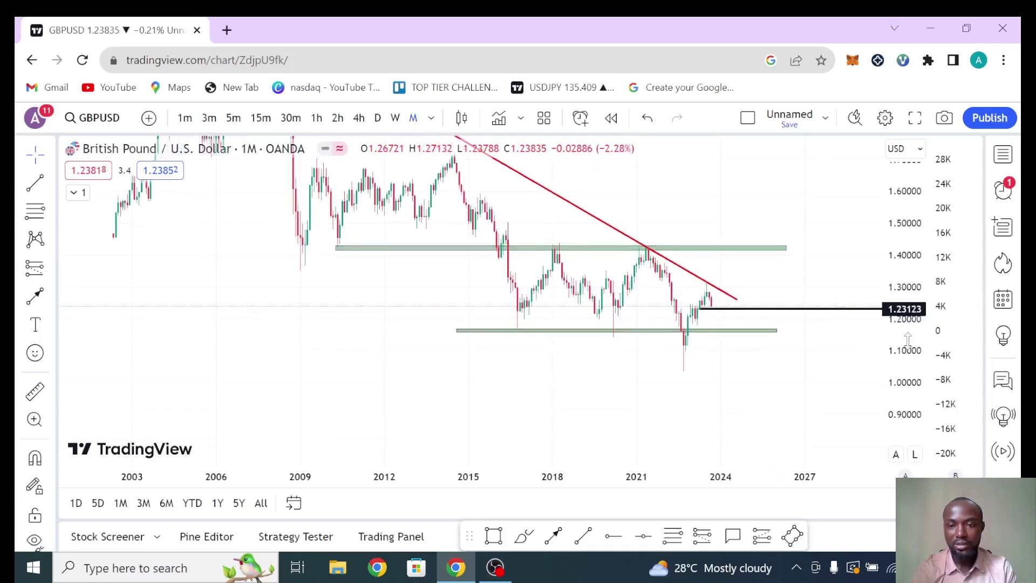
click(778, 311)
click(784, 157)
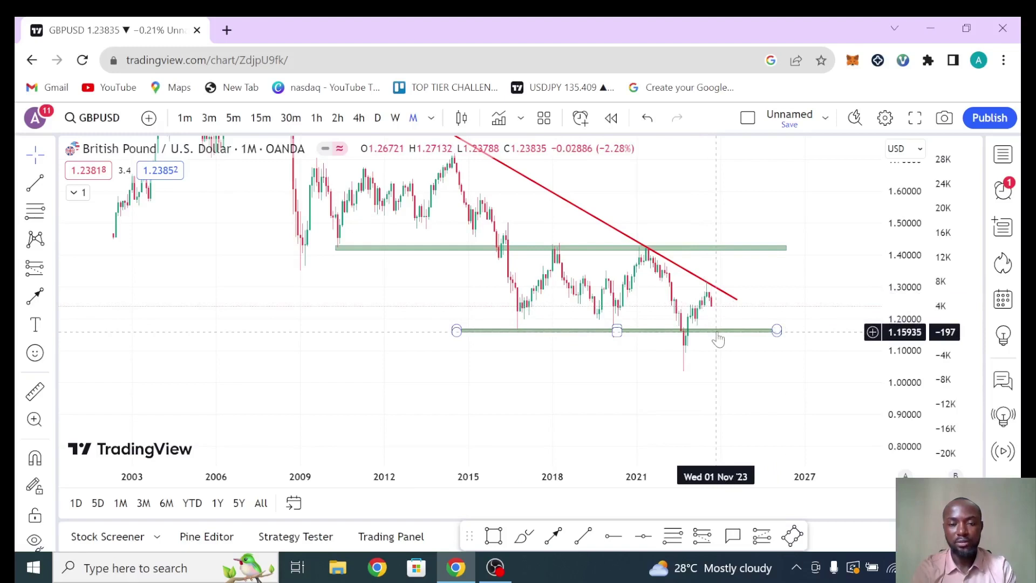
- Switch GBPUSD to the weekly timeframe and examine price against the descending trend line and the two green zones
scroll(907, 259, down, 2)
drag(770, 188, 661, 237)
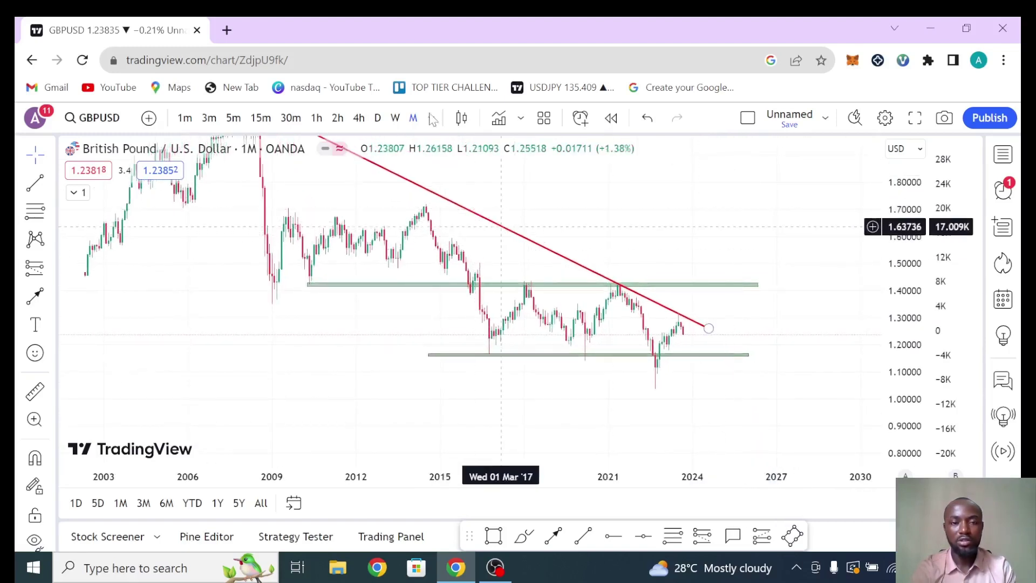
click(397, 123)
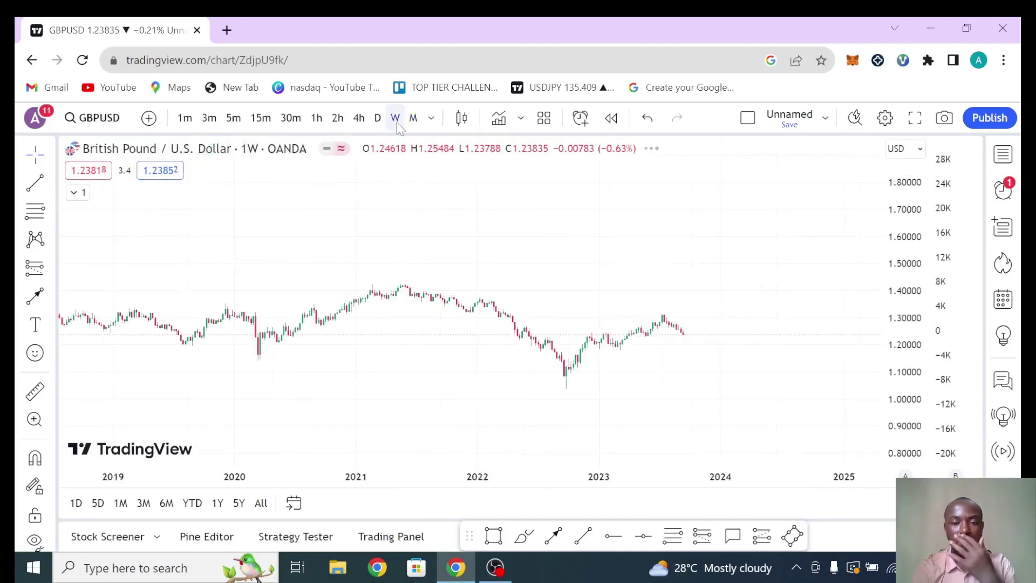
drag(541, 214, 659, 218)
drag(916, 334, 912, 269)
drag(780, 295, 707, 268)
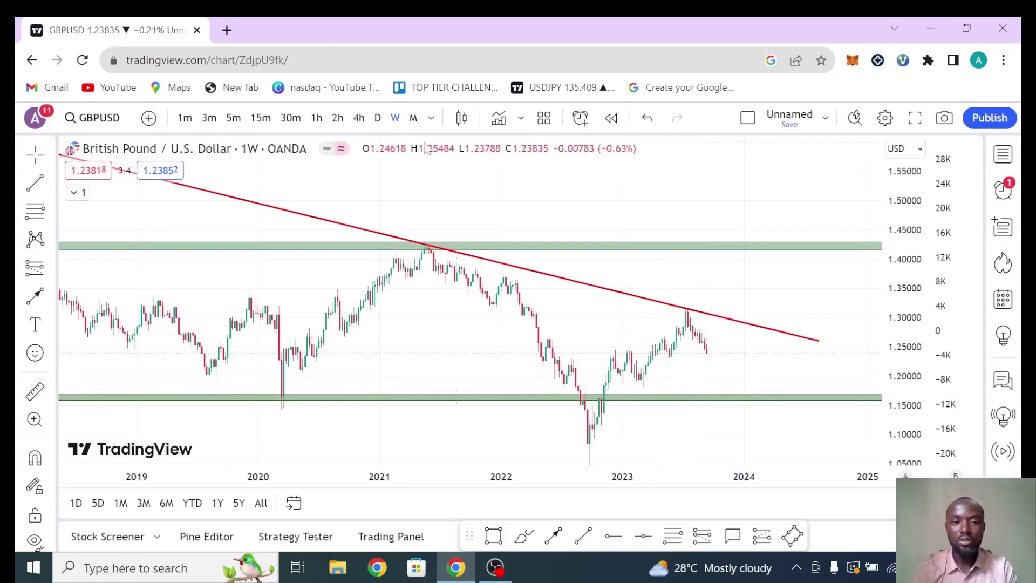
- On the daily timeframe, place horizontal rays at 1.26026 from 22 June 2023 and at 1.23172 from 17 May 2023
click(378, 118)
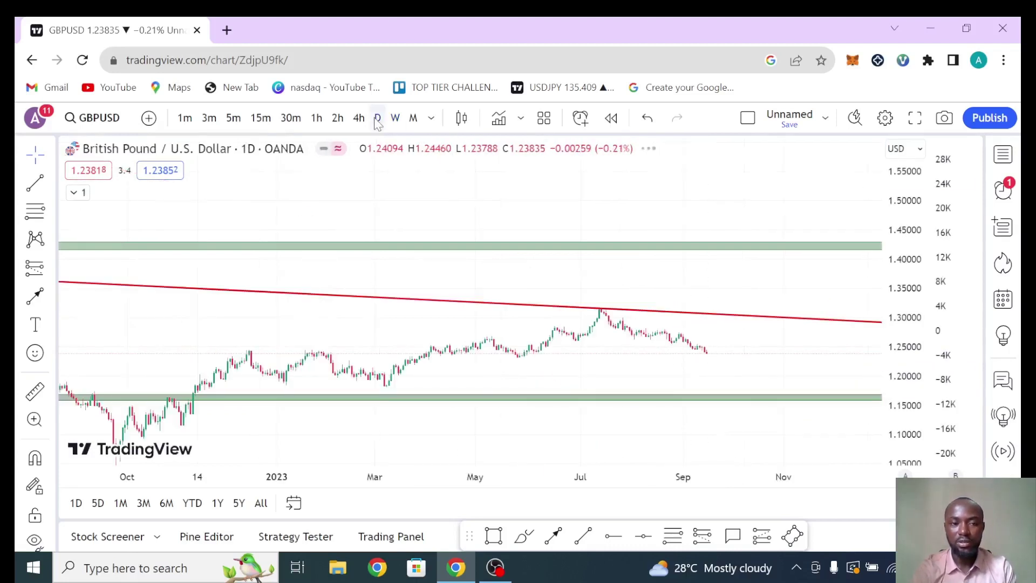
drag(906, 402, 906, 222)
drag(763, 257, 746, 197)
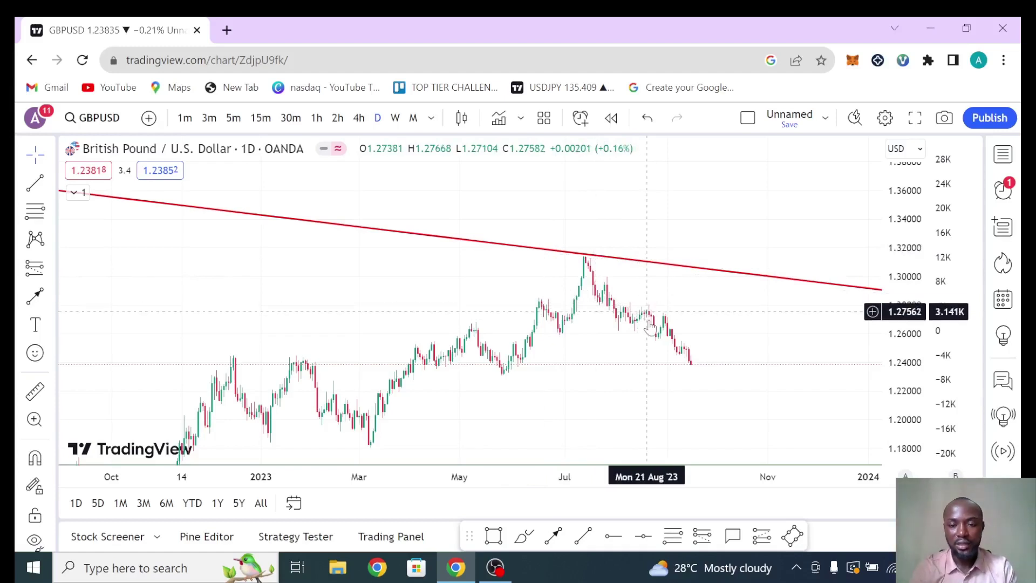
click(612, 537)
click(549, 333)
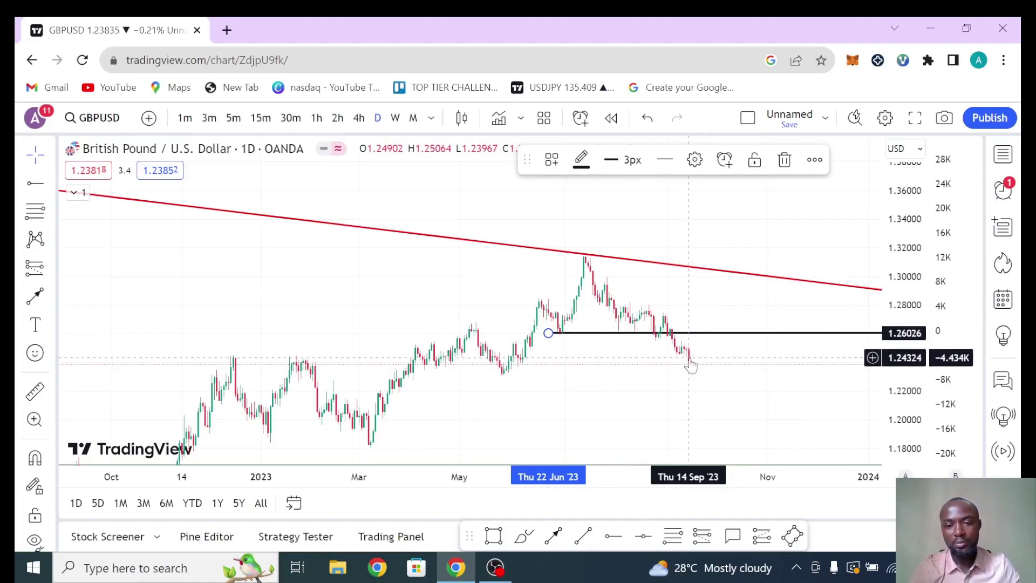
click(619, 544)
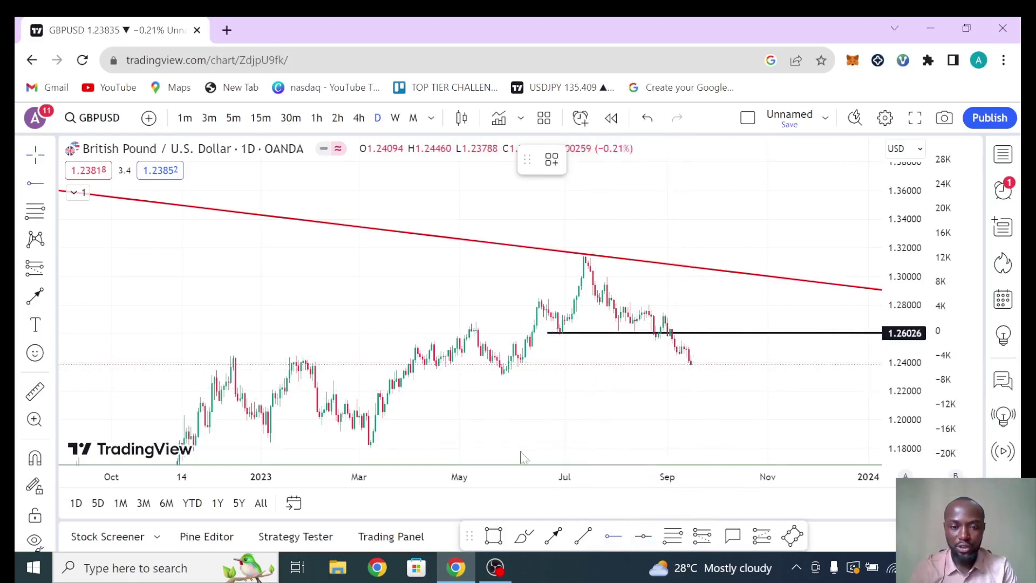
click(487, 375)
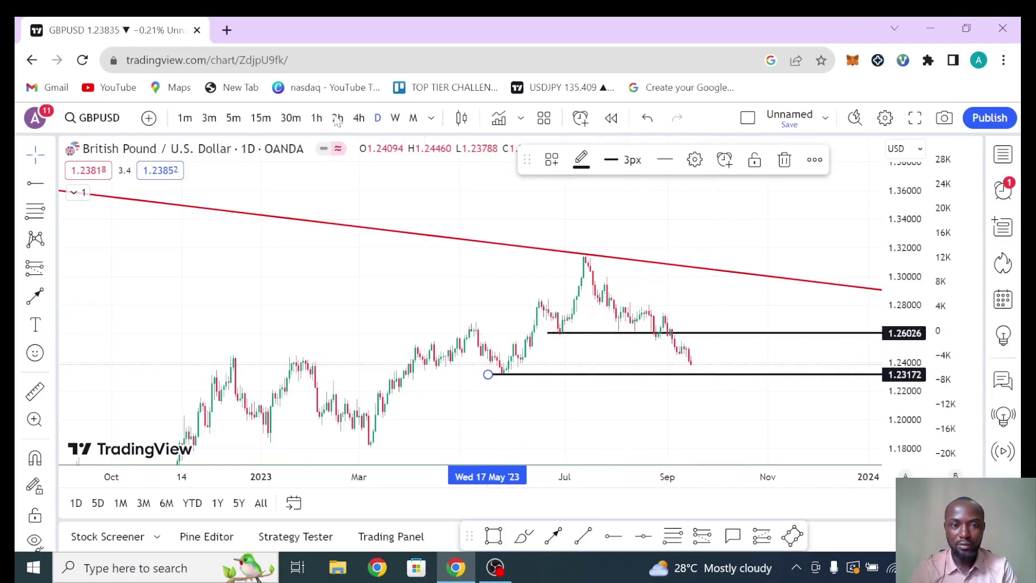
- Extend the 1.26026 ray back to 10 May 2022 to compare it with older prices, and delete that ray
click(449, 431)
click(449, 431)
click(448, 434)
click(448, 437)
click(448, 437)
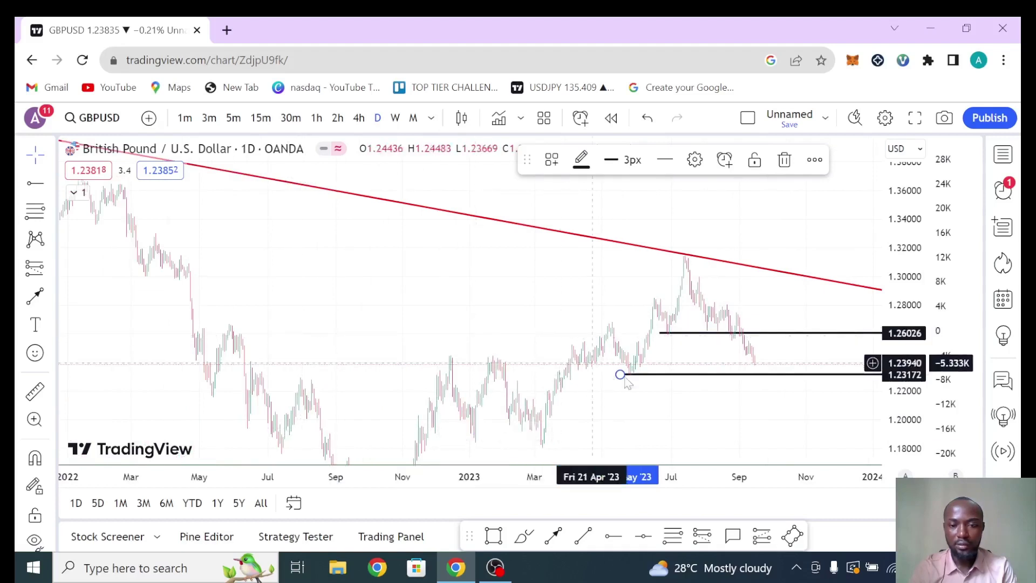
mouse_move(660, 333)
mouse_down()
mouse_move(191, 322)
mouse_move(210, 336)
mouse_up()
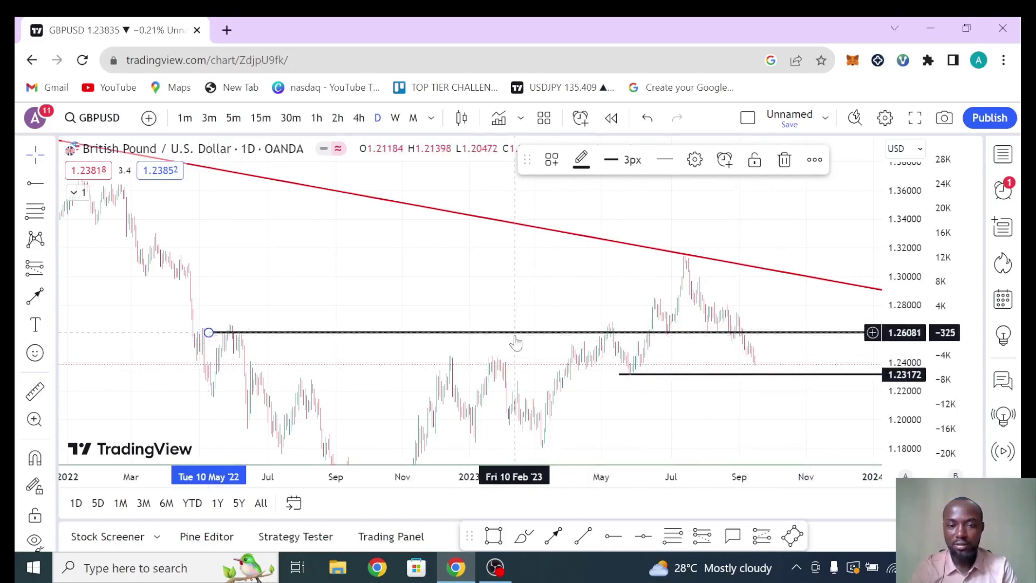
click(784, 159)
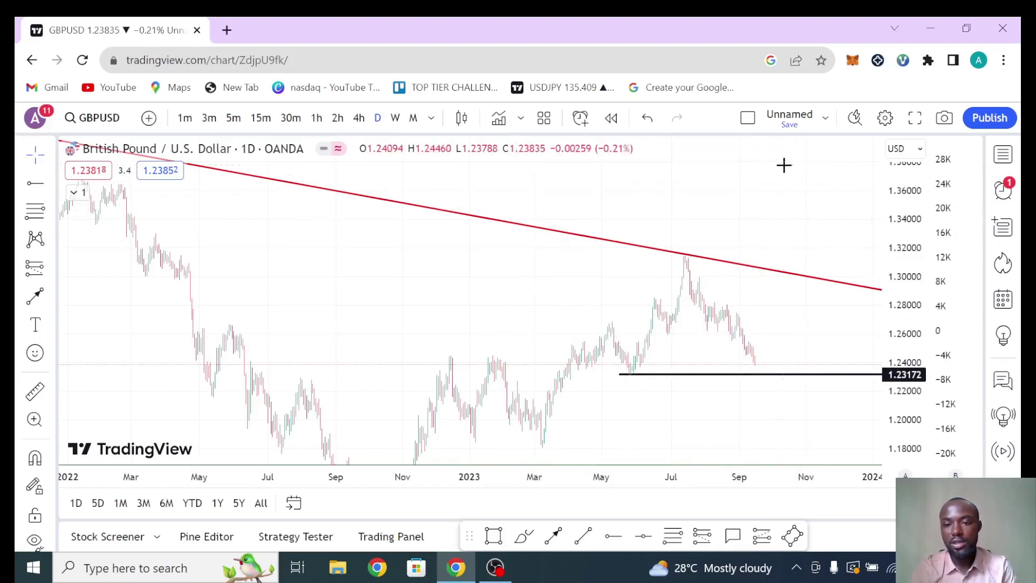
- On the four-hour timeframe, draw a Fibonacci retracement from the 30 August high at 1.27461 down to 1.23187, and delete it
click(359, 118)
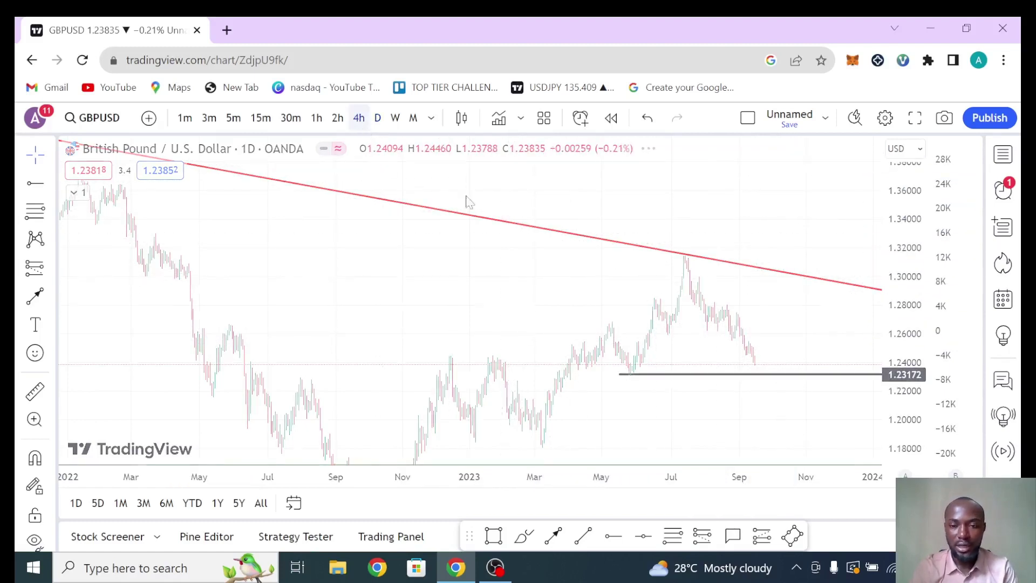
scroll(592, 342, down, 3)
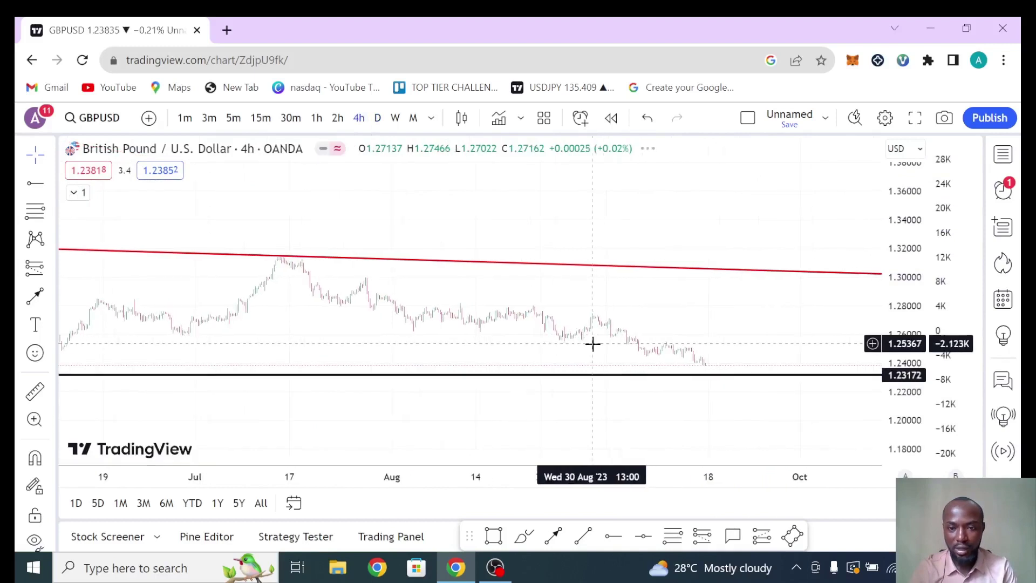
drag(902, 296, 902, 334)
mouse_move(795, 347)
mouse_down()
mouse_move(721, 217)
mouse_move(729, 278)
mouse_up()
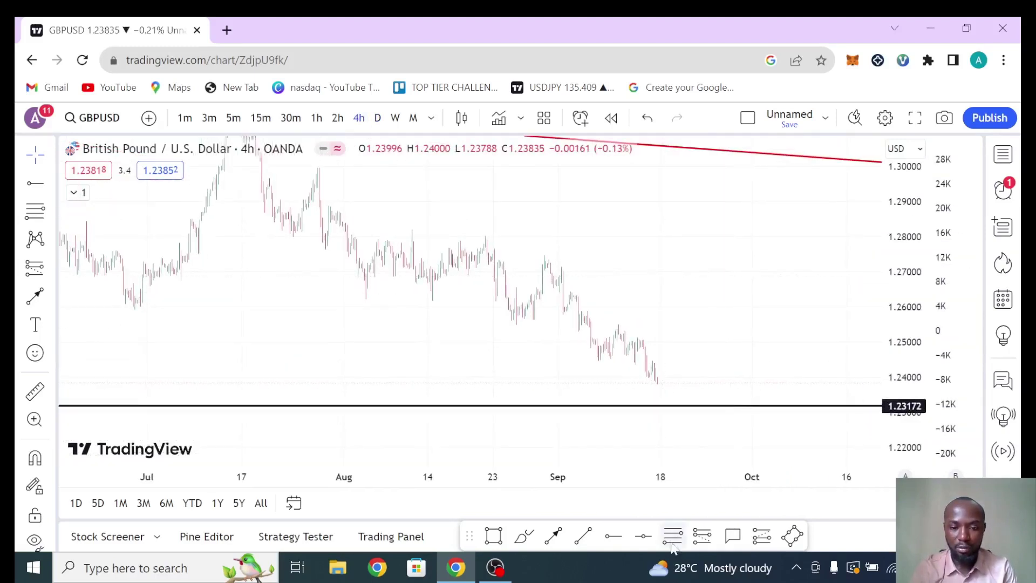
drag(665, 546, 643, 537)
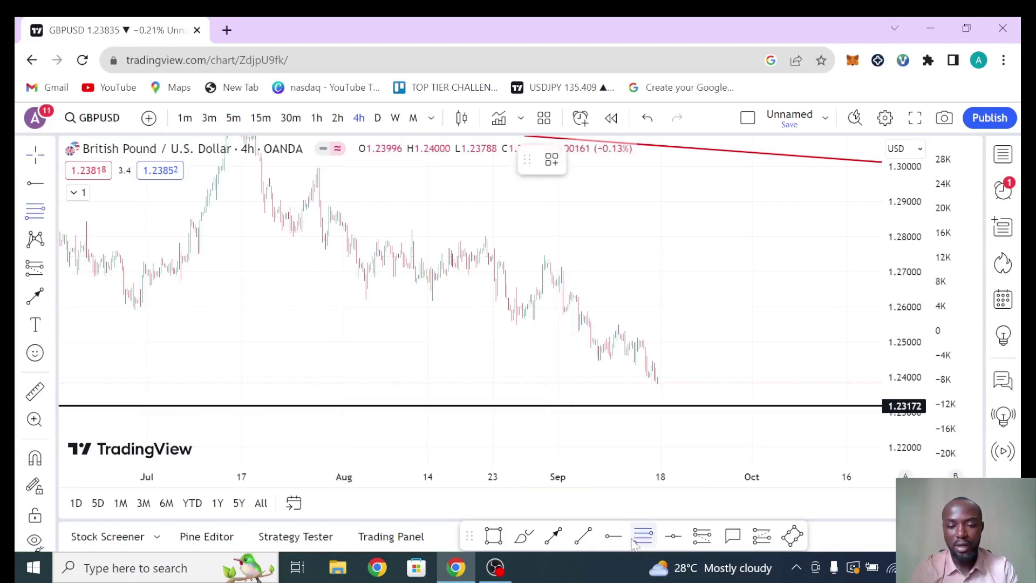
click(570, 286)
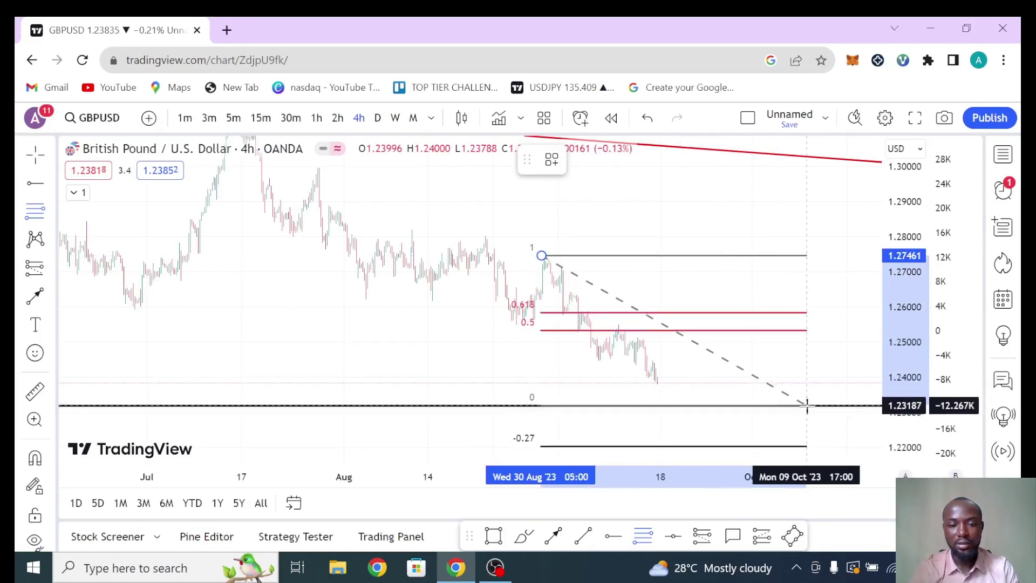
click(807, 405)
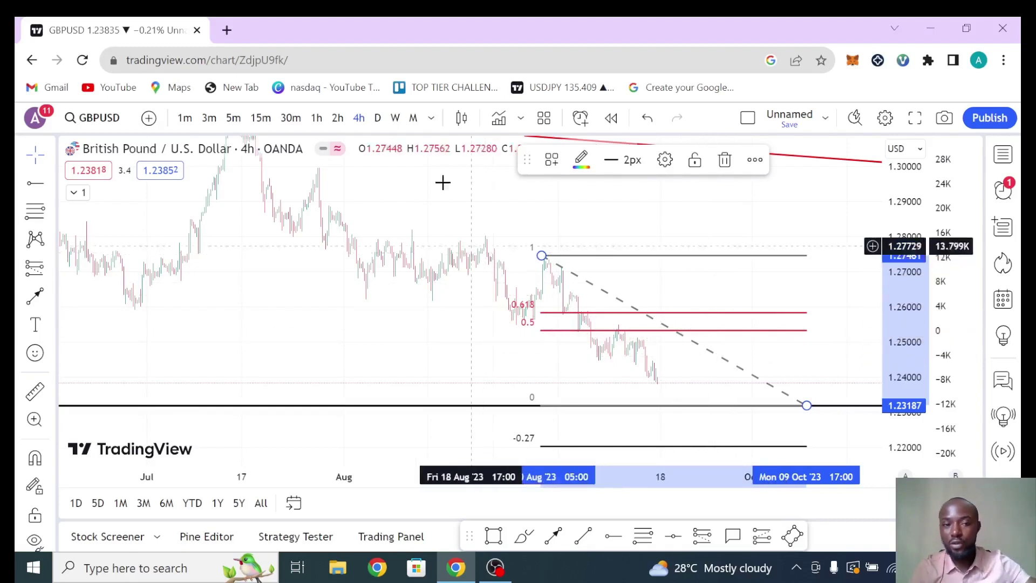
click(724, 161)
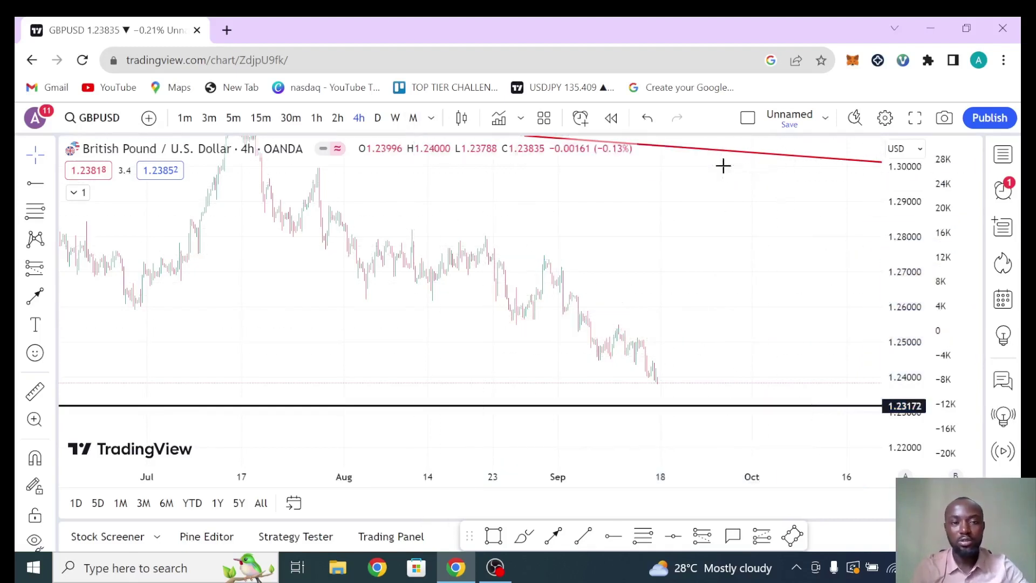
- Return GBPUSD to the daily timeframe and examine price against the 1.23172 level and the lower green zone
click(378, 119)
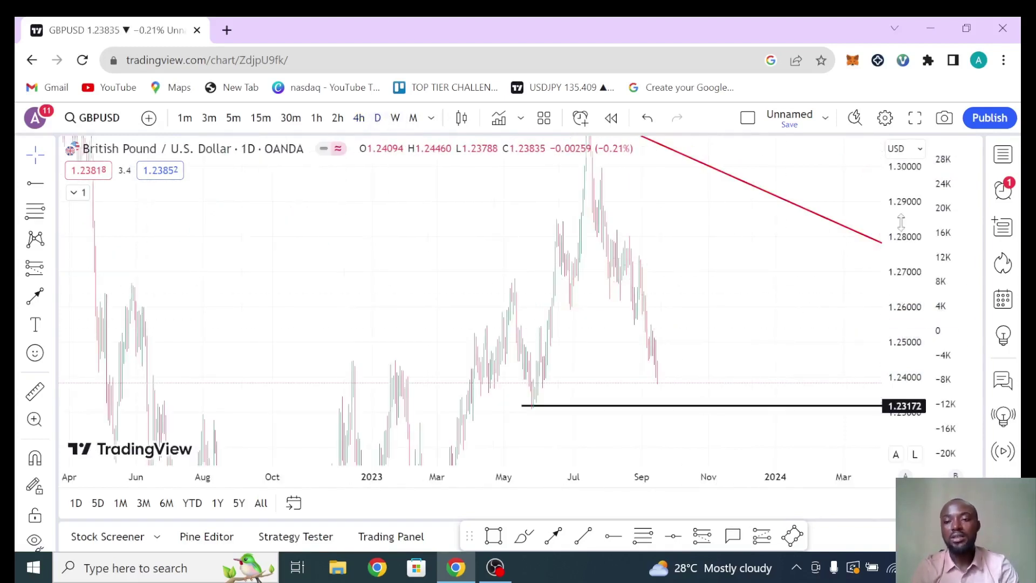
double_click(902, 332)
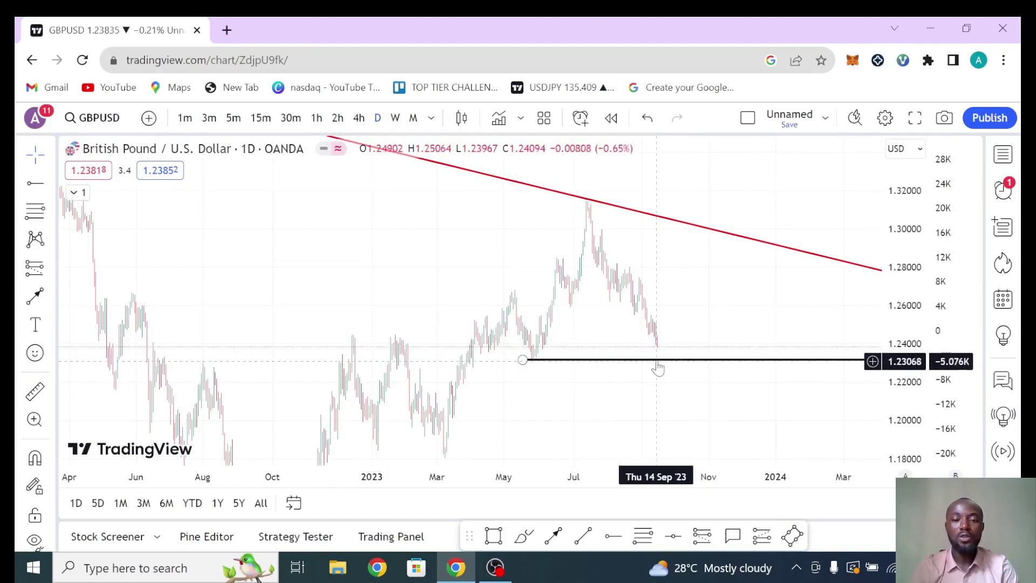
drag(701, 350, 698, 285)
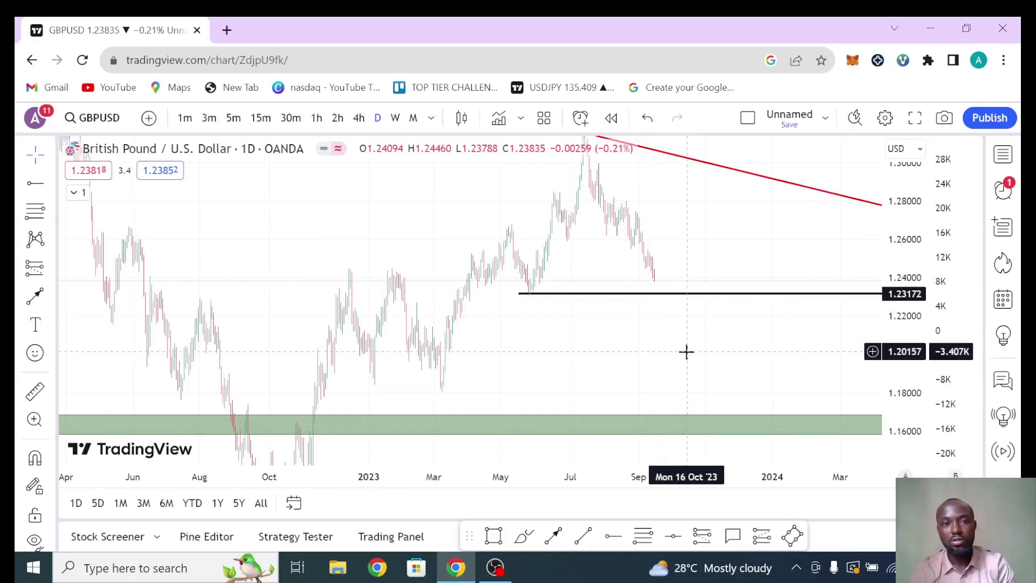
drag(905, 210, 906, 278)
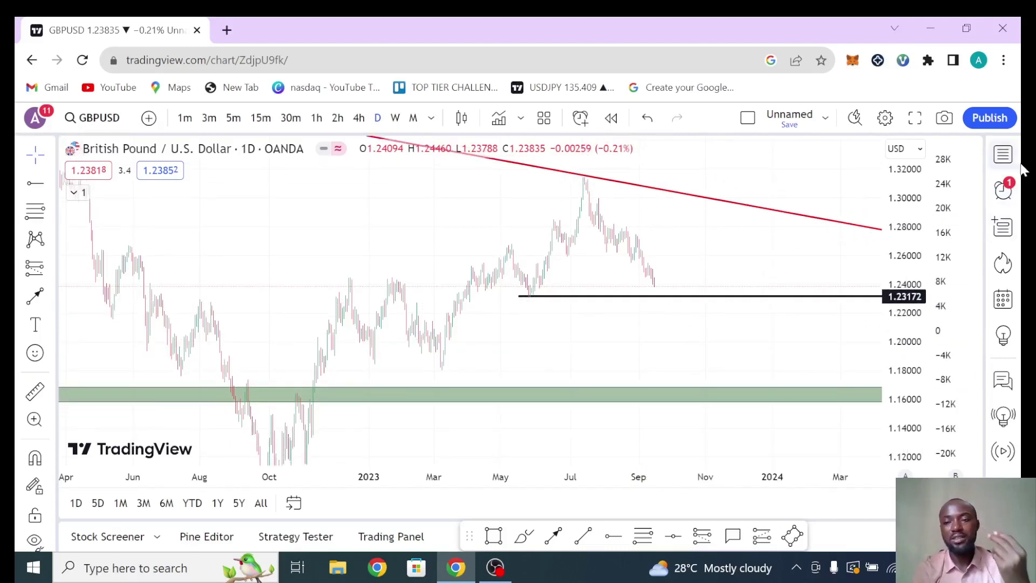
- Load the EURUSD chart from the watchlist and delete the short red trend line at the September lows
click(1004, 155)
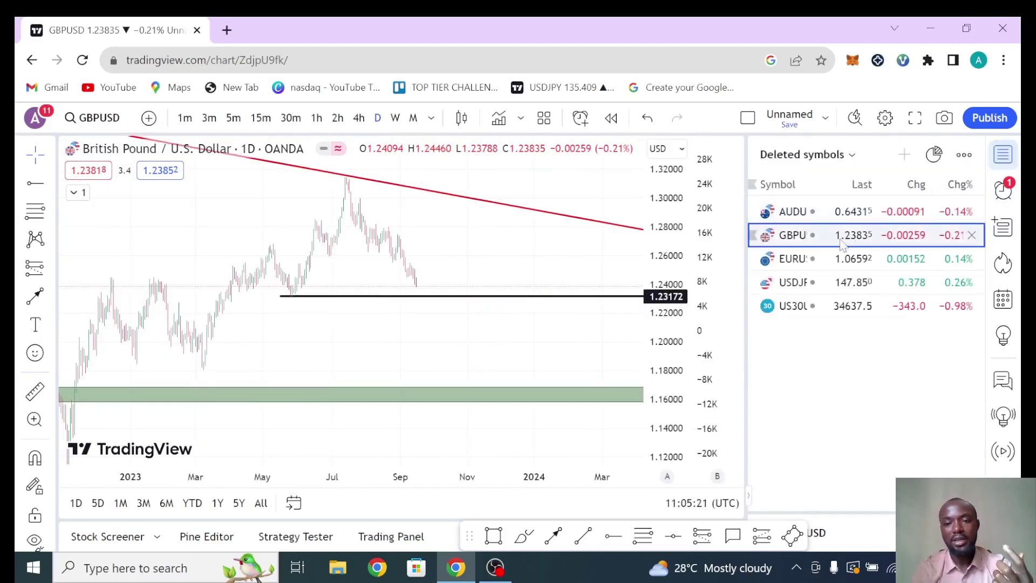
click(865, 263)
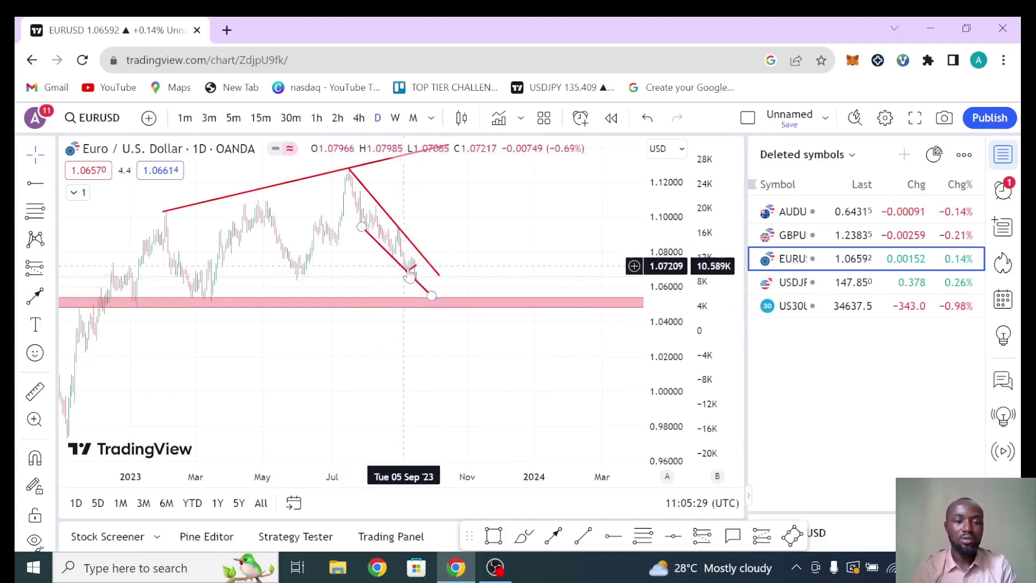
click(413, 272)
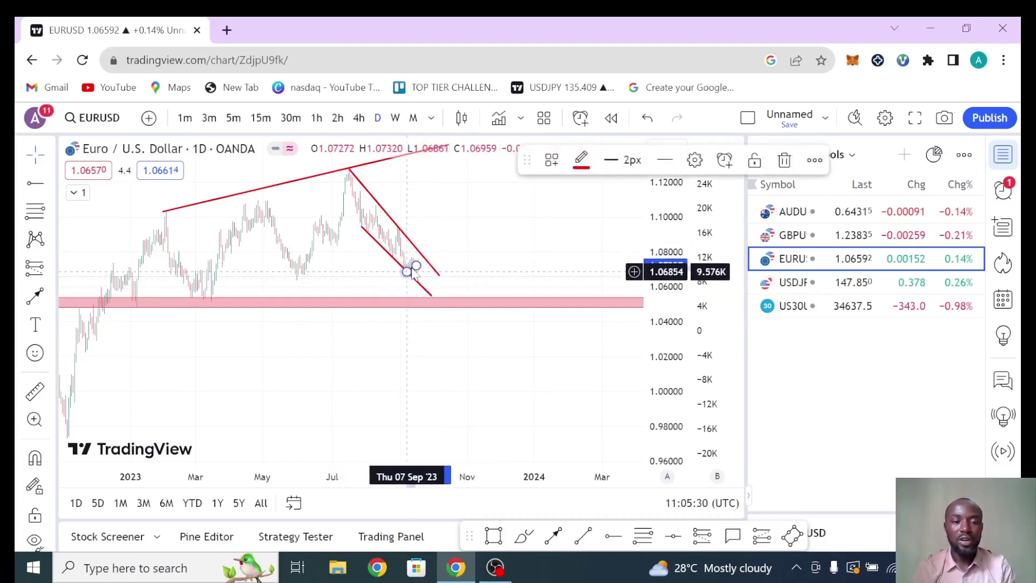
click(785, 162)
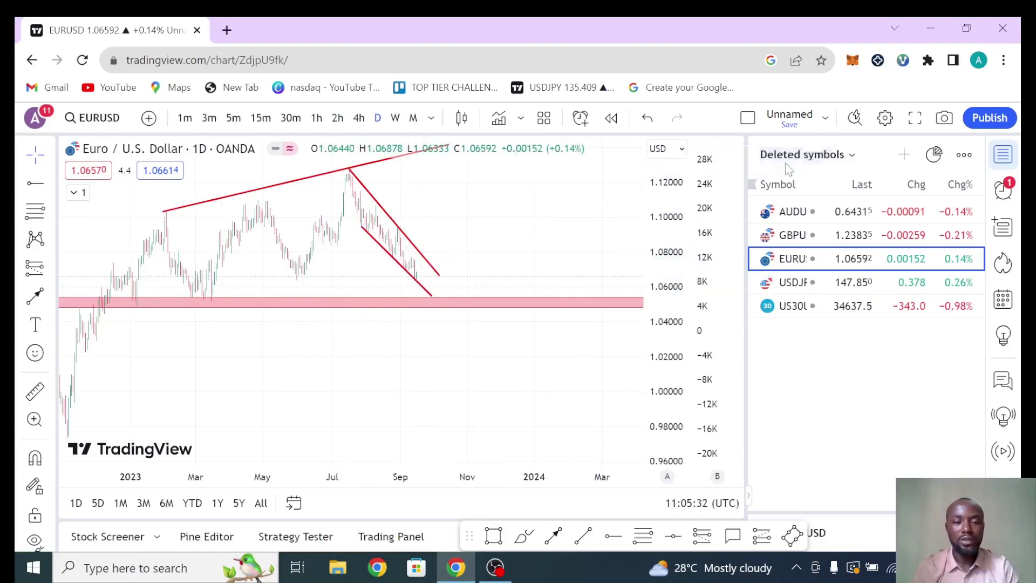
- Delete the lower descending red trend line on the daily chart, and on the weekly timeframe the one falling from the July 2023 high
click(432, 297)
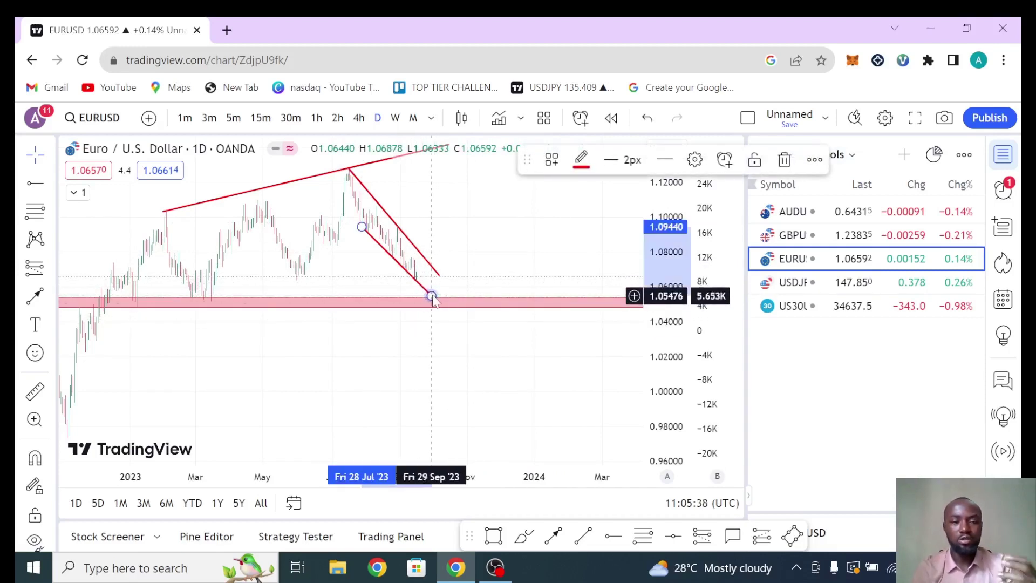
click(784, 159)
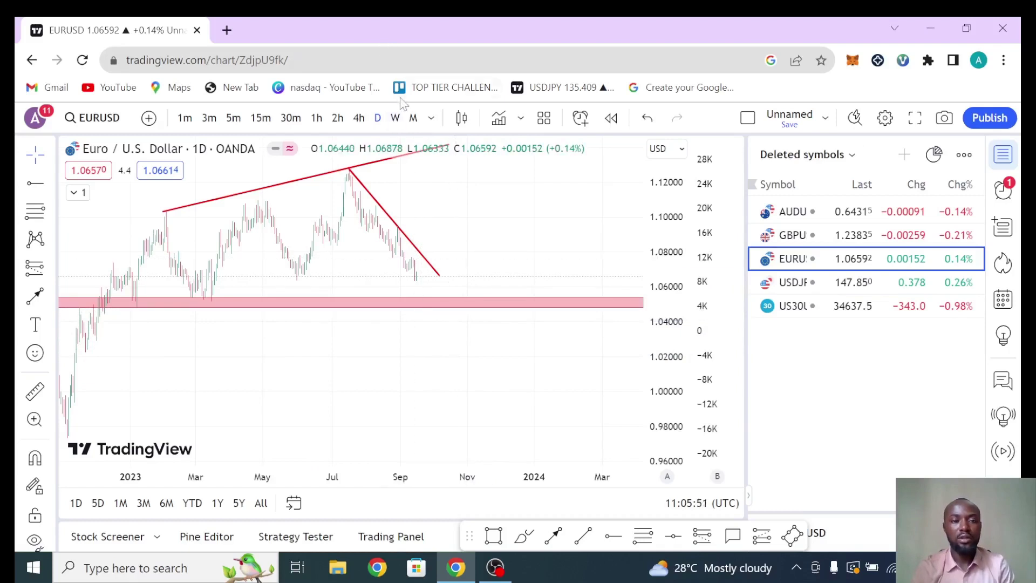
click(396, 122)
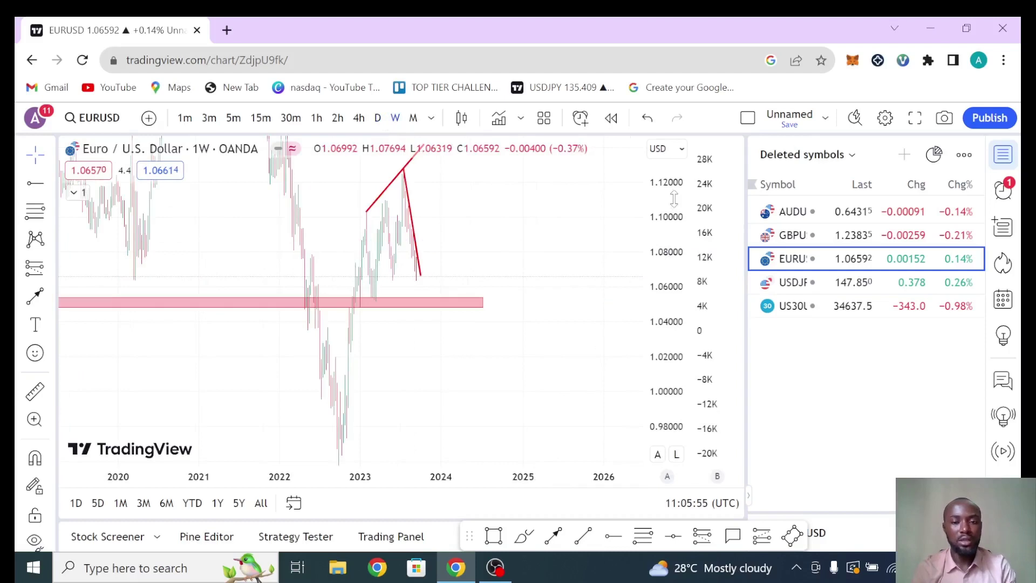
drag(673, 199, 660, 345)
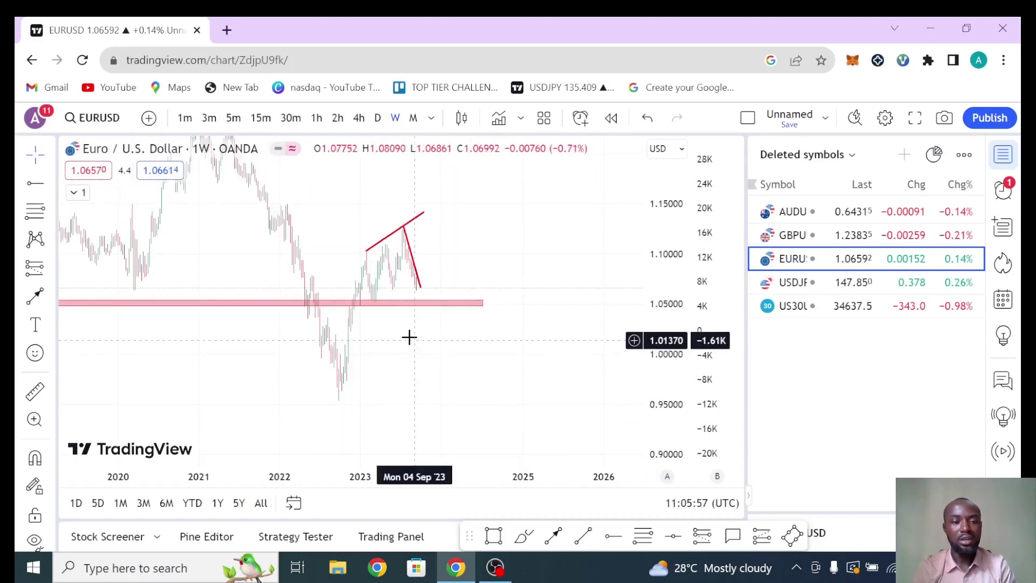
click(418, 278)
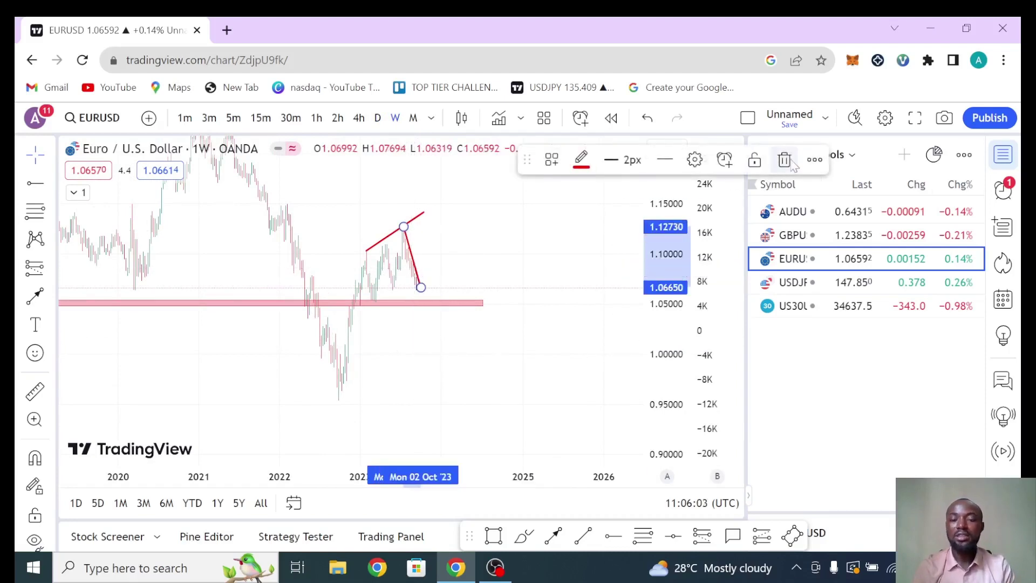
click(786, 161)
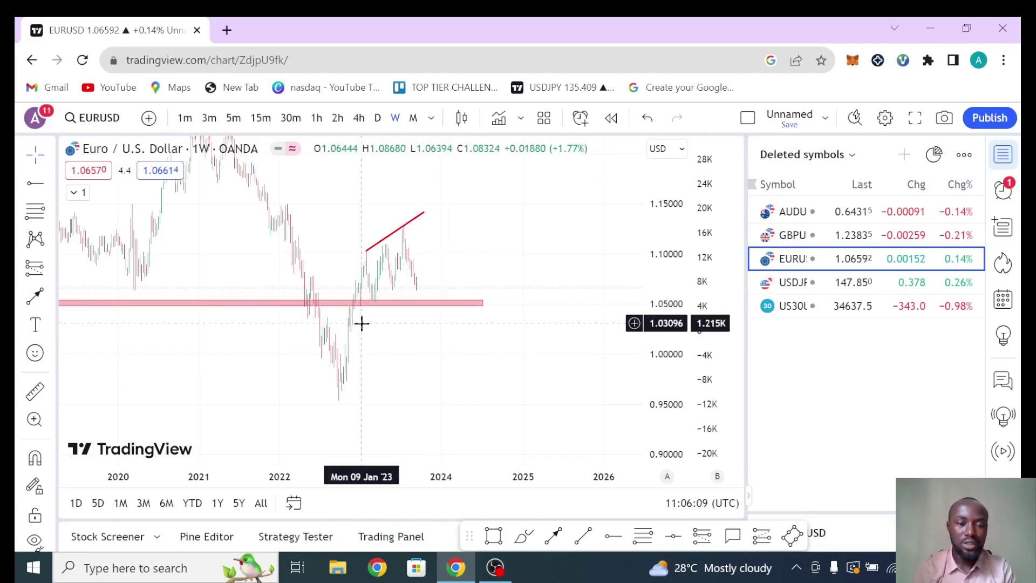
- Examine the weekly EURUSD price history back to 2018 against the upper and lower red zones
drag(499, 356, 630, 357)
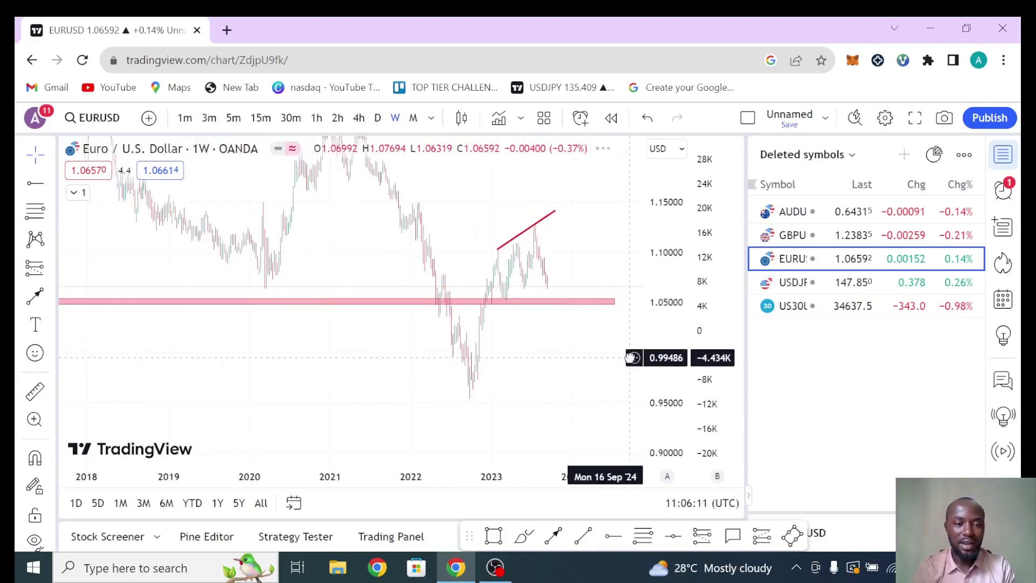
drag(672, 256, 673, 286)
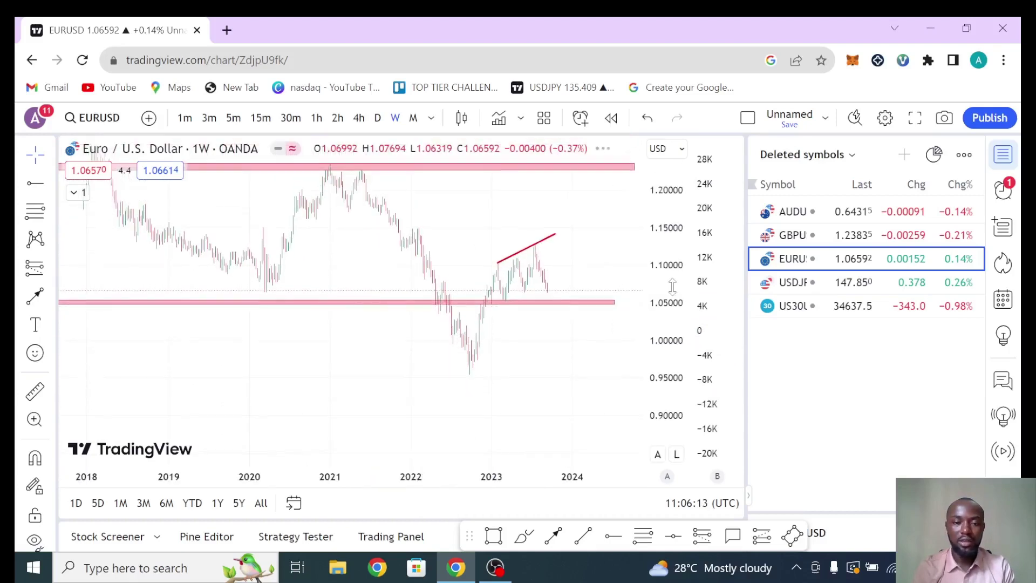